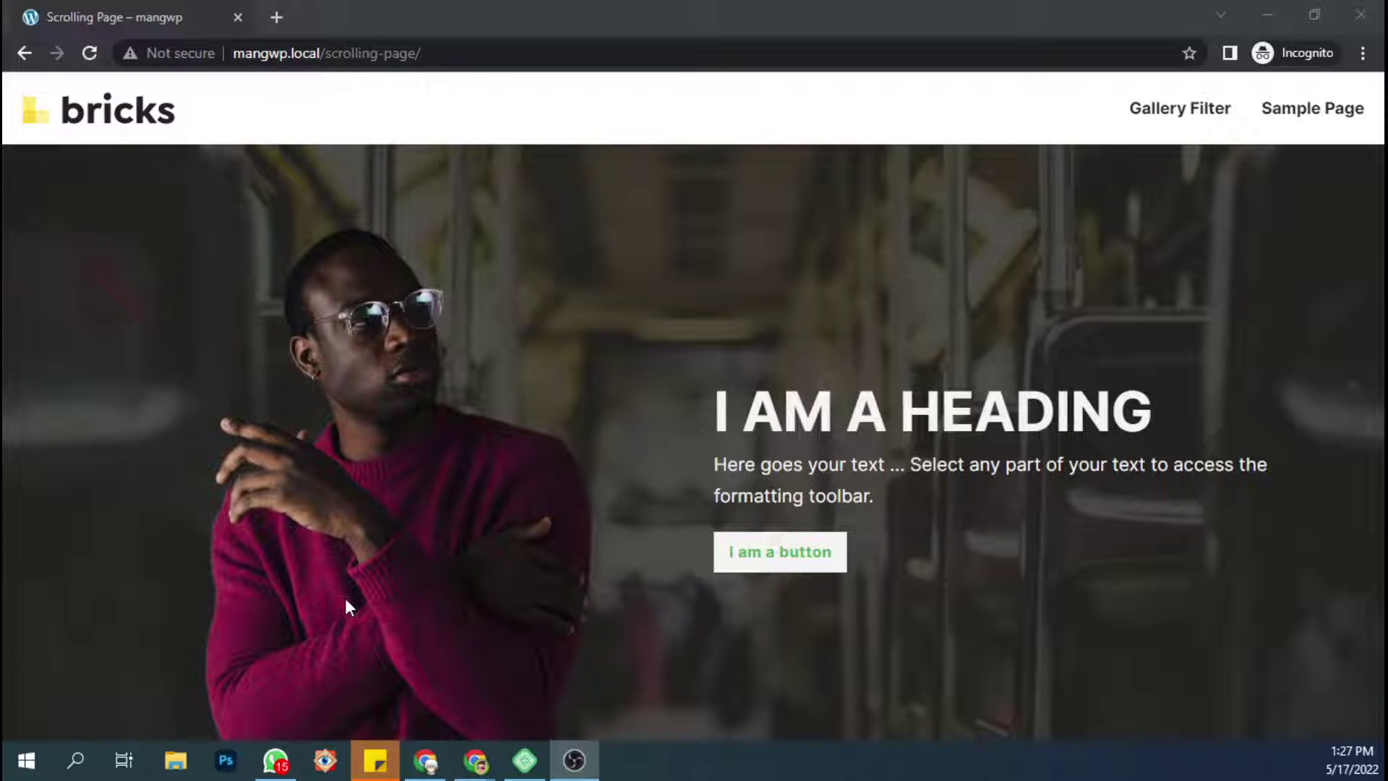
- Scroll up and down the live Scrolling Page to preview its sections
click(402, 570)
scroll(403, 570, down, 1)
scroll(402, 570, down, 1)
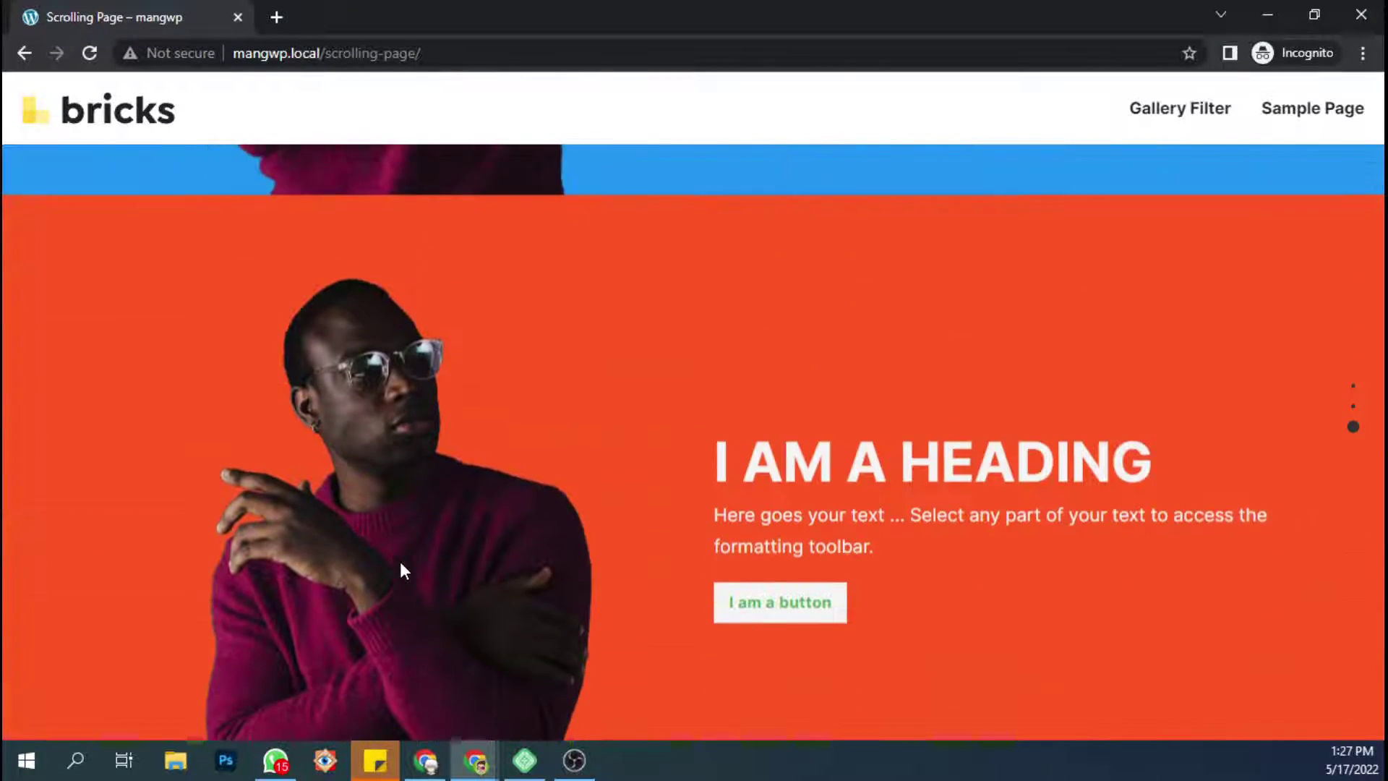
scroll(403, 571, up, 1)
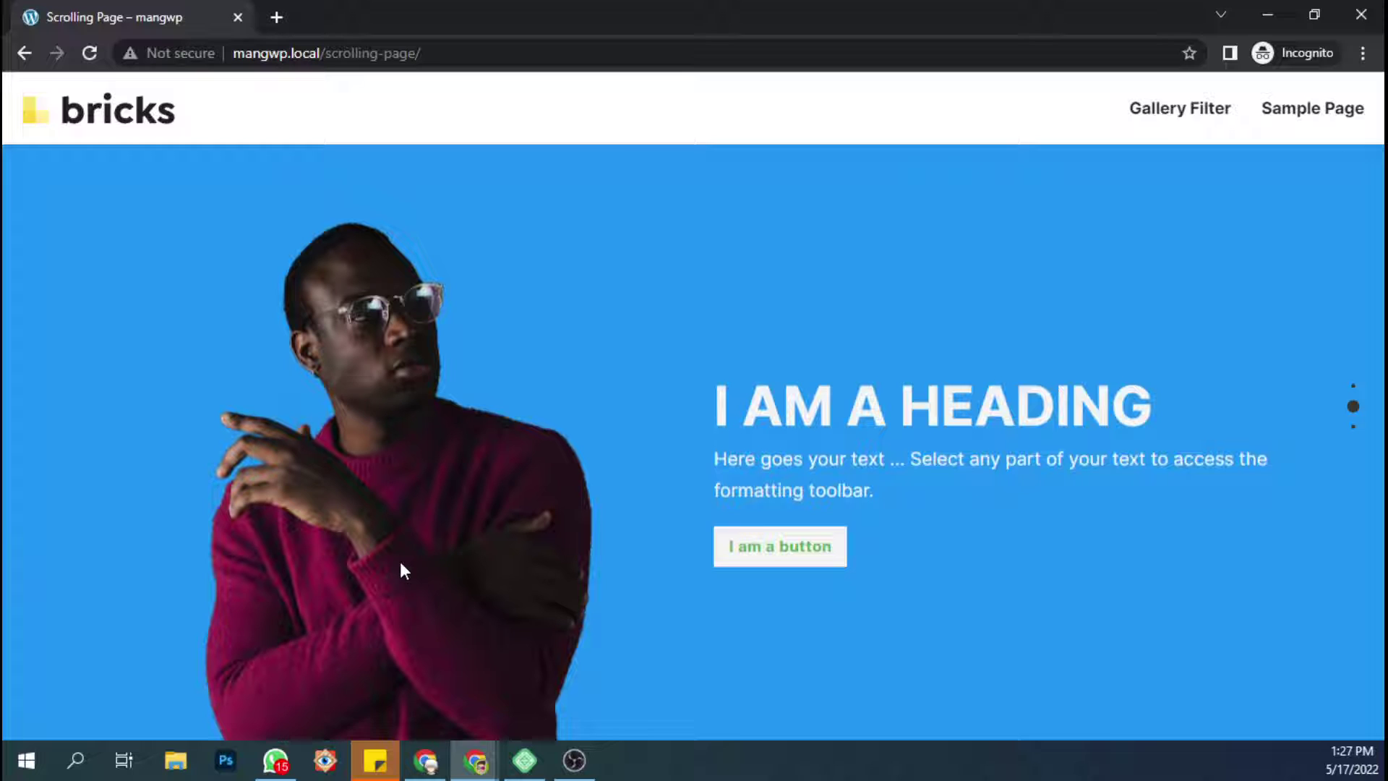
scroll(403, 571, up, 1)
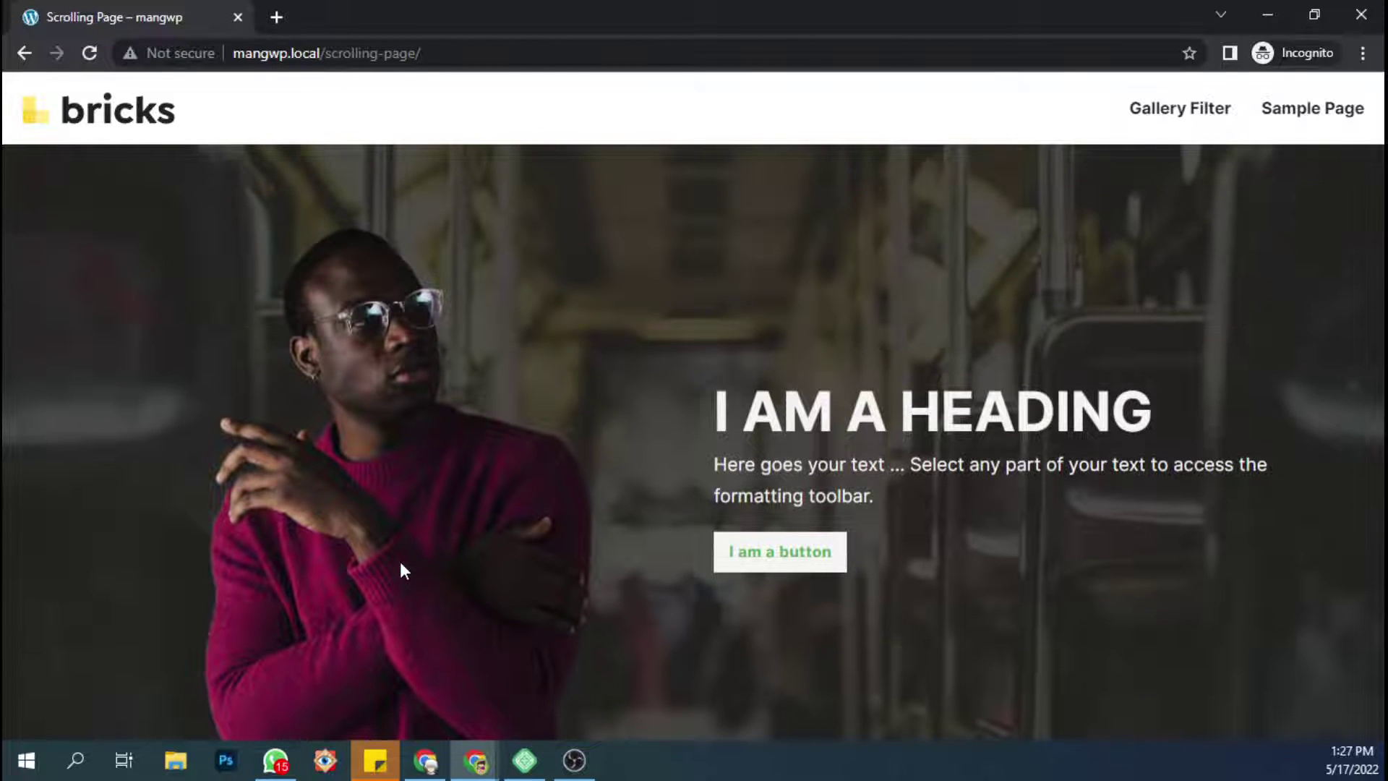
scroll(403, 571, down, 2)
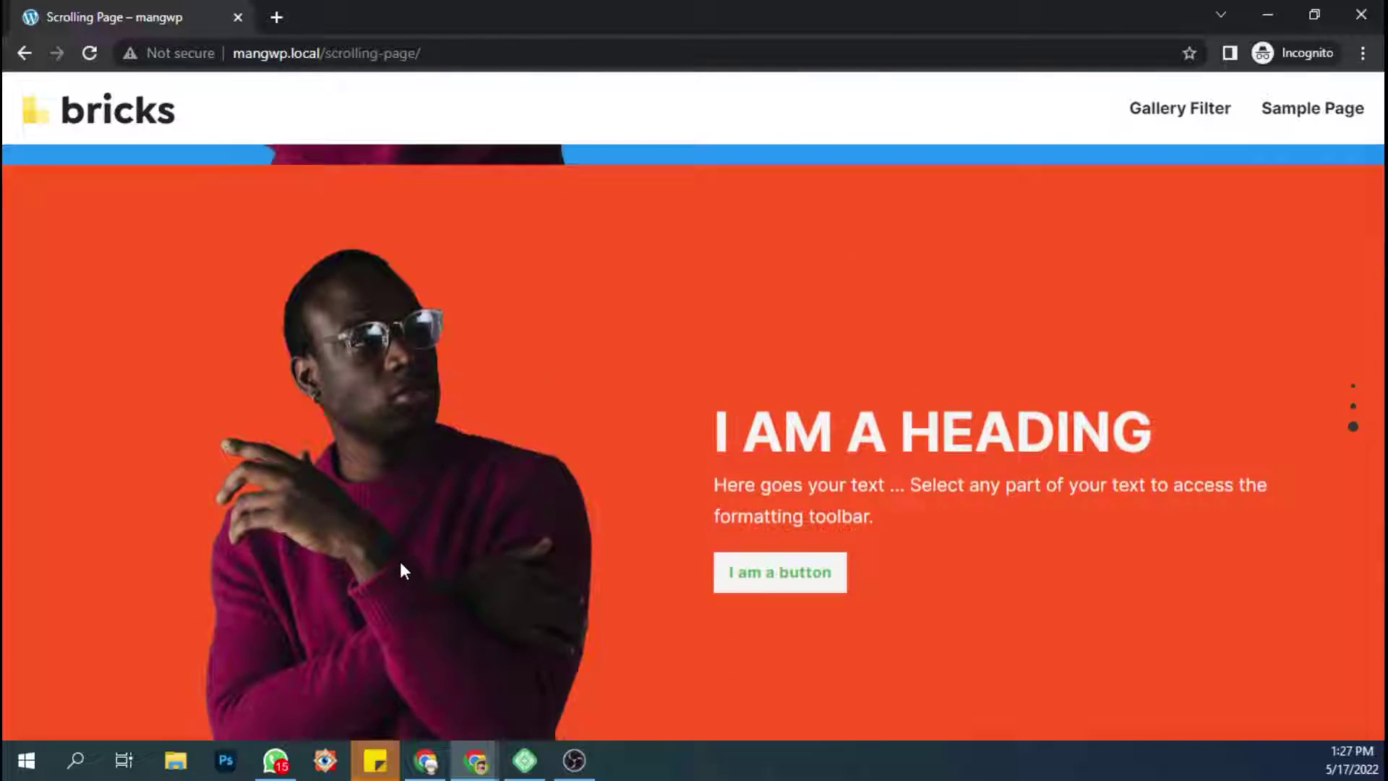
scroll(401, 561, up, 2)
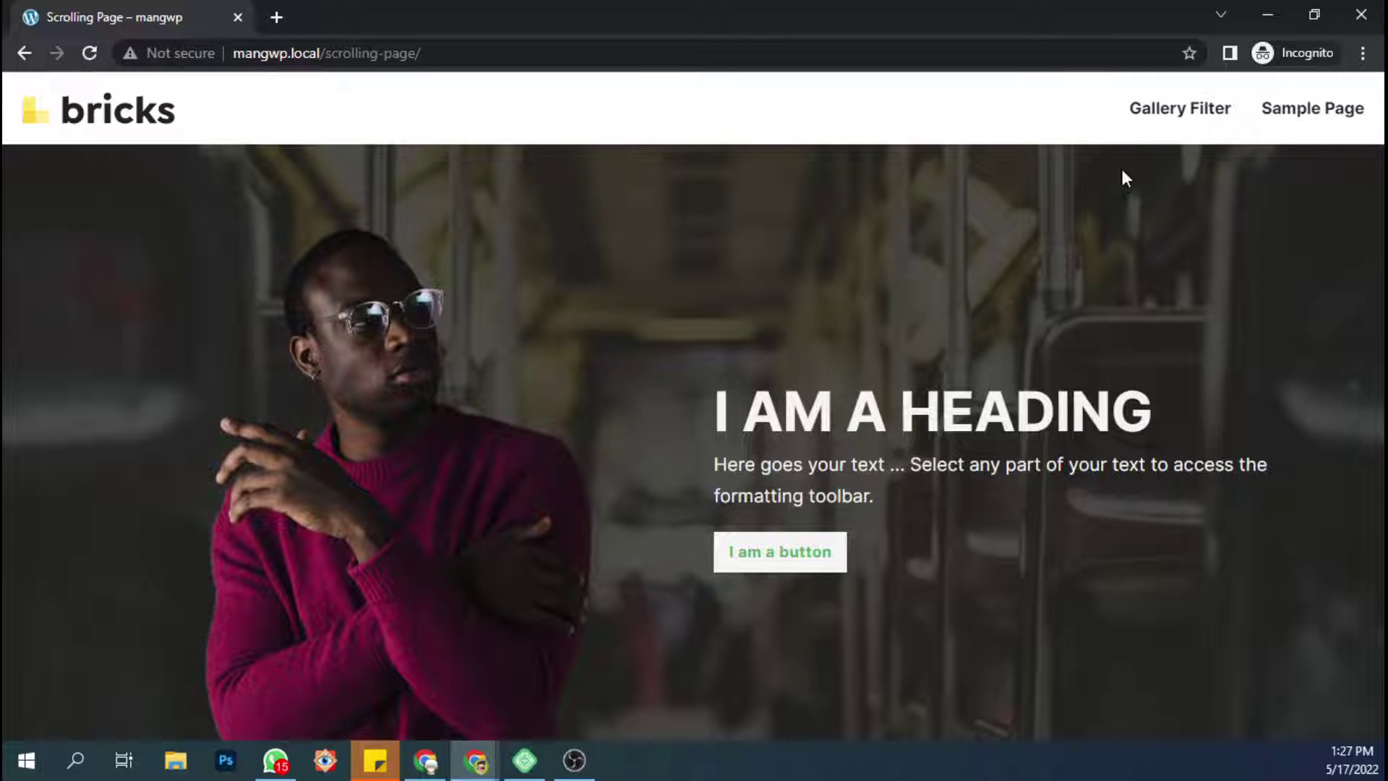
- In the fullPage.js README's Including files, highlight the fullpage.css link and fullpage.js script lines
click(1267, 15)
click(601, 16)
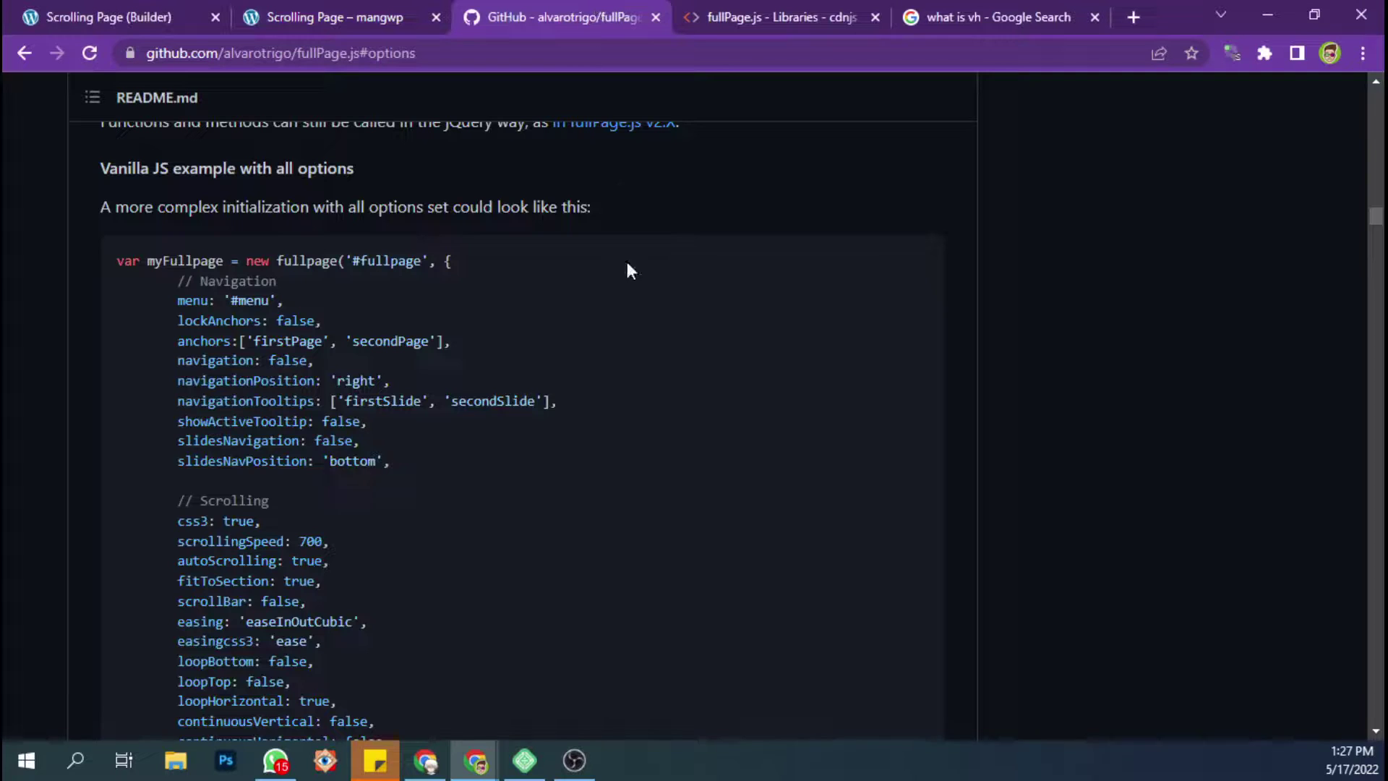
scroll(636, 292, up, 15)
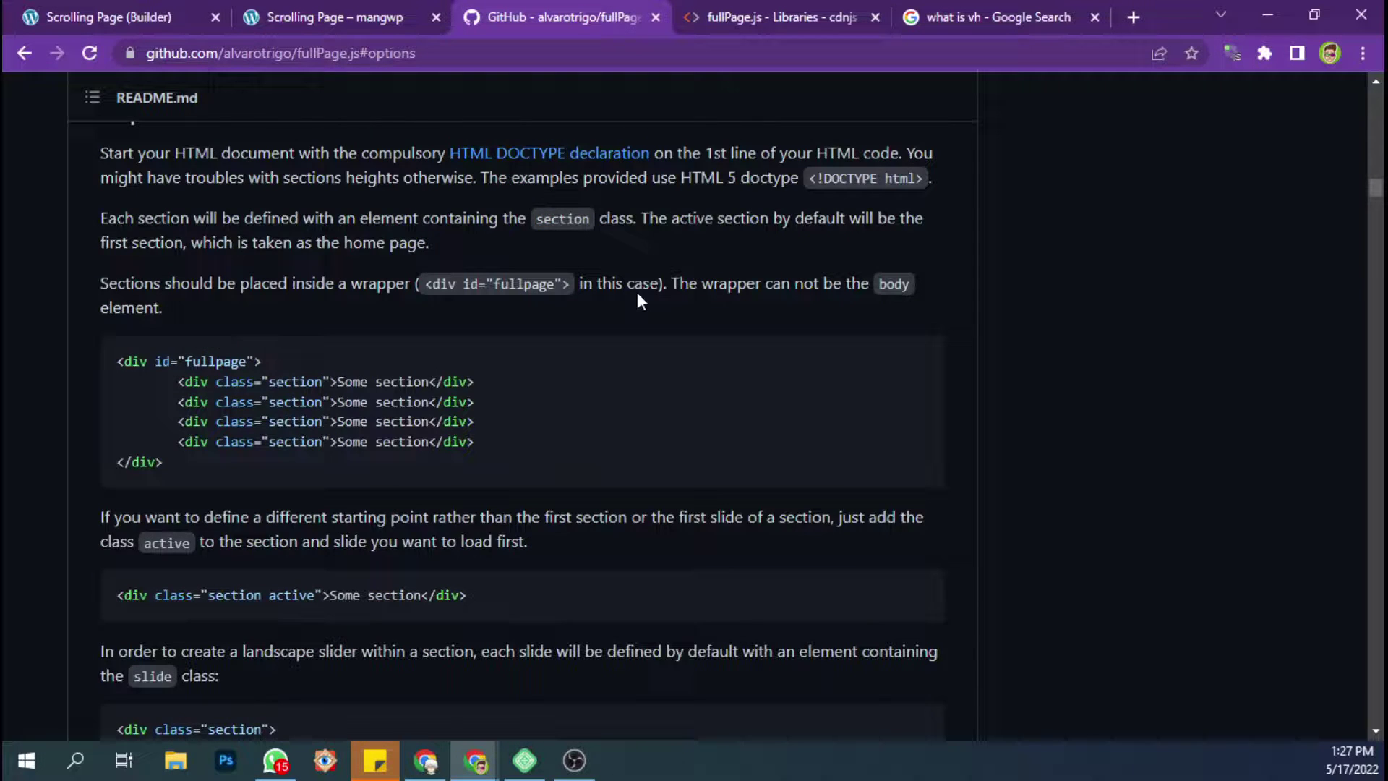
scroll(584, 295, up, 8)
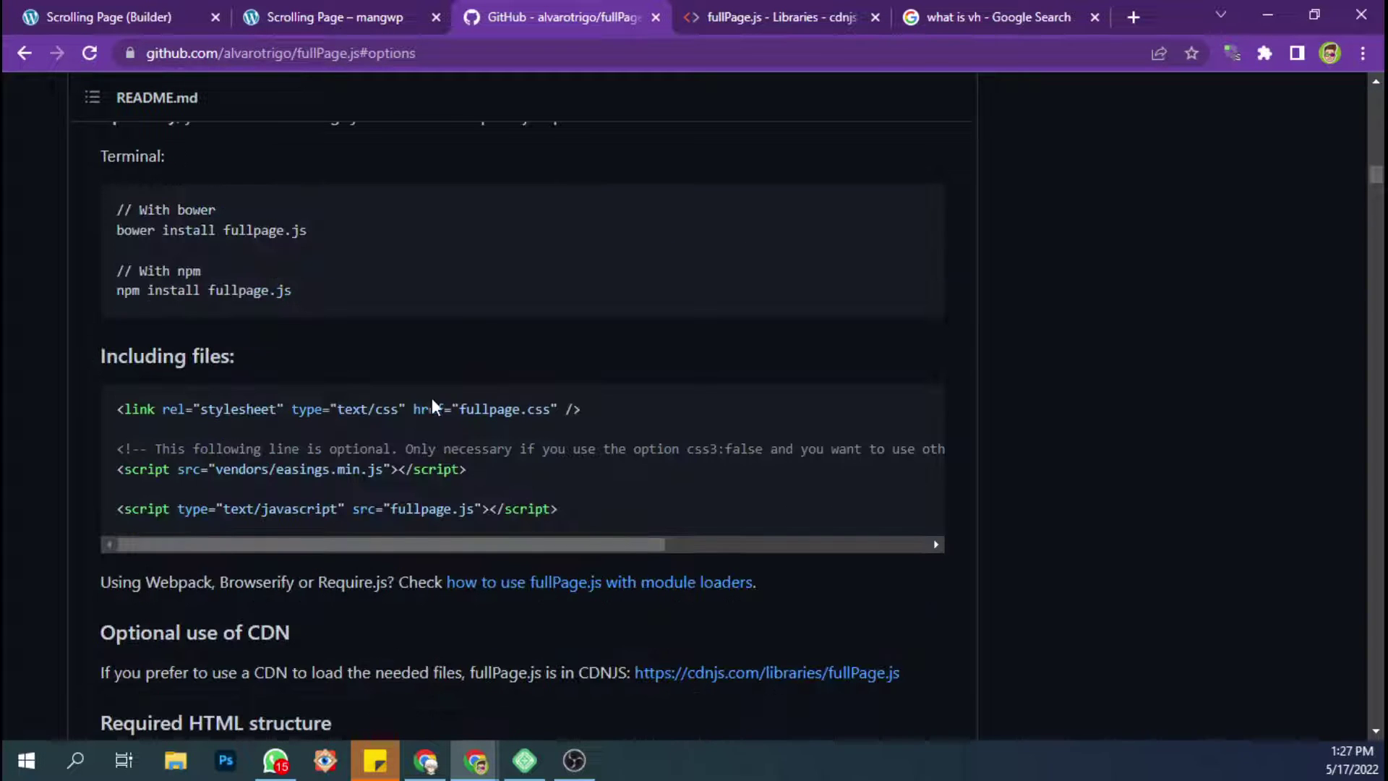
triple_click(432, 406)
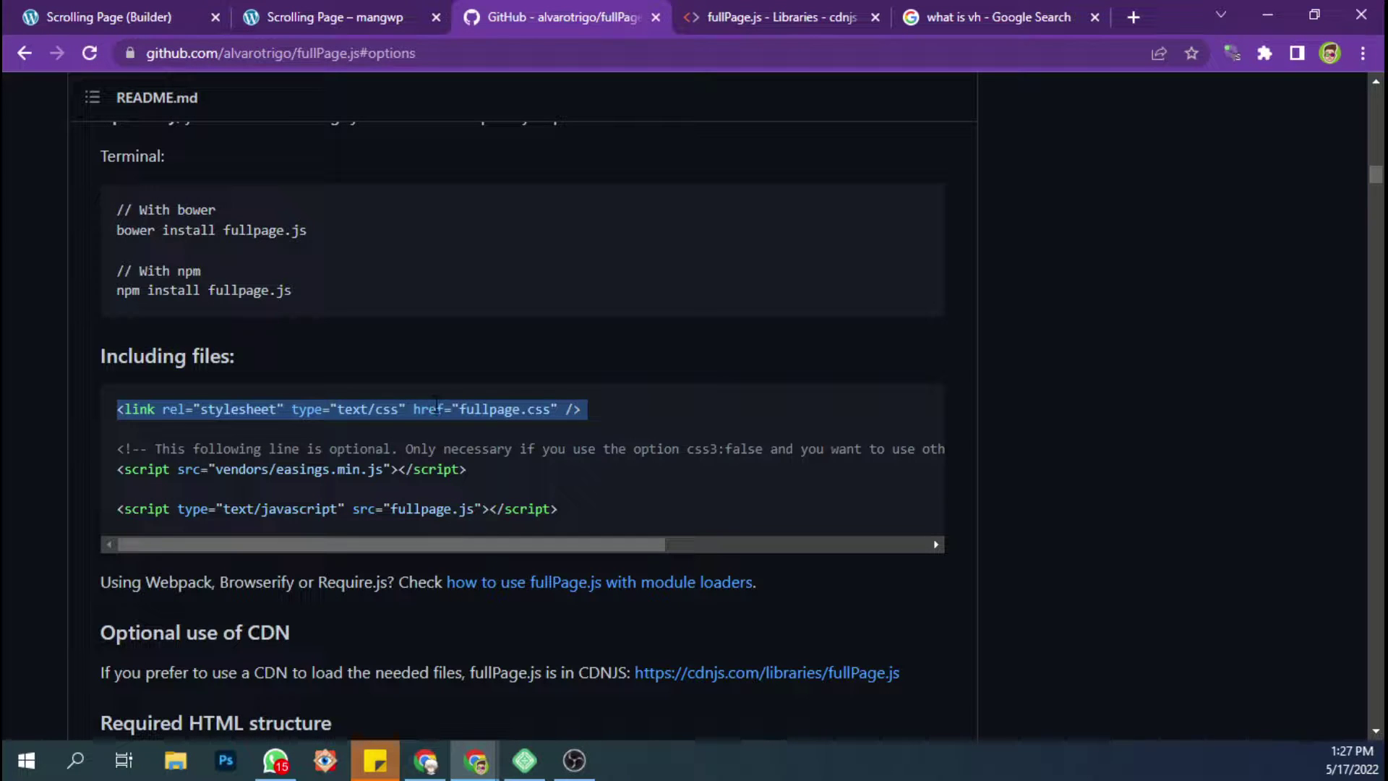
triple_click(419, 509)
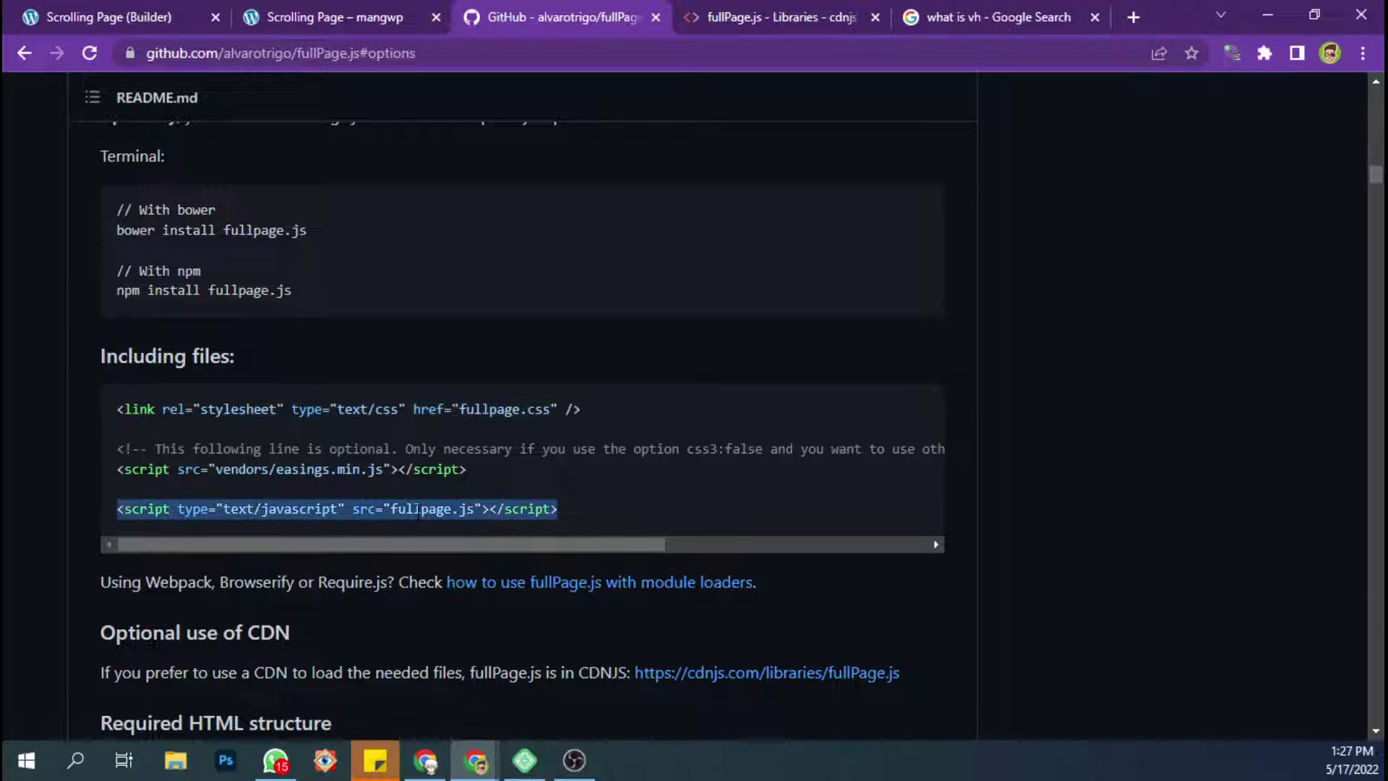
- Re-examine the stylesheet, script and optional easings lines, then return to the Scrolling Page
triple_click(432, 409)
click(429, 506)
triple_click(429, 507)
triple_click(432, 408)
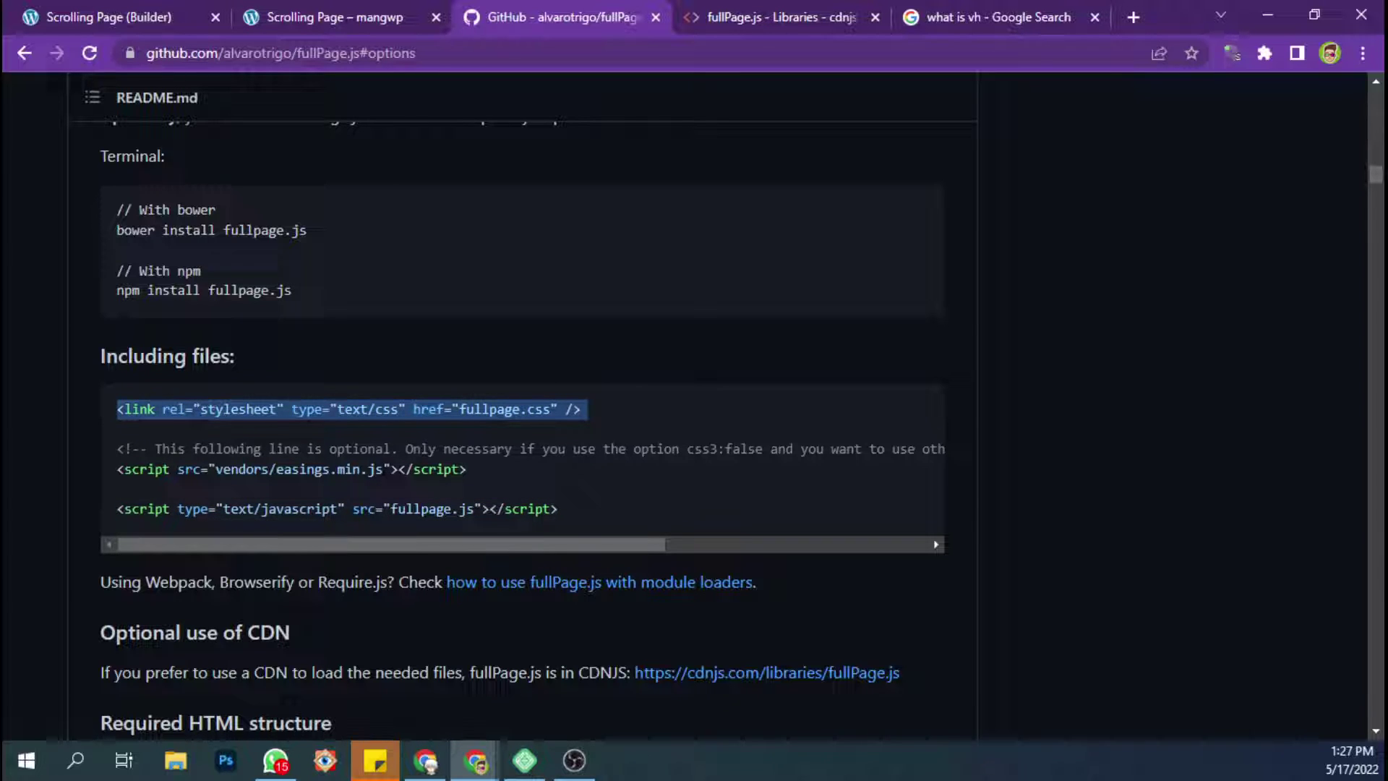
click(432, 409)
triple_click(383, 470)
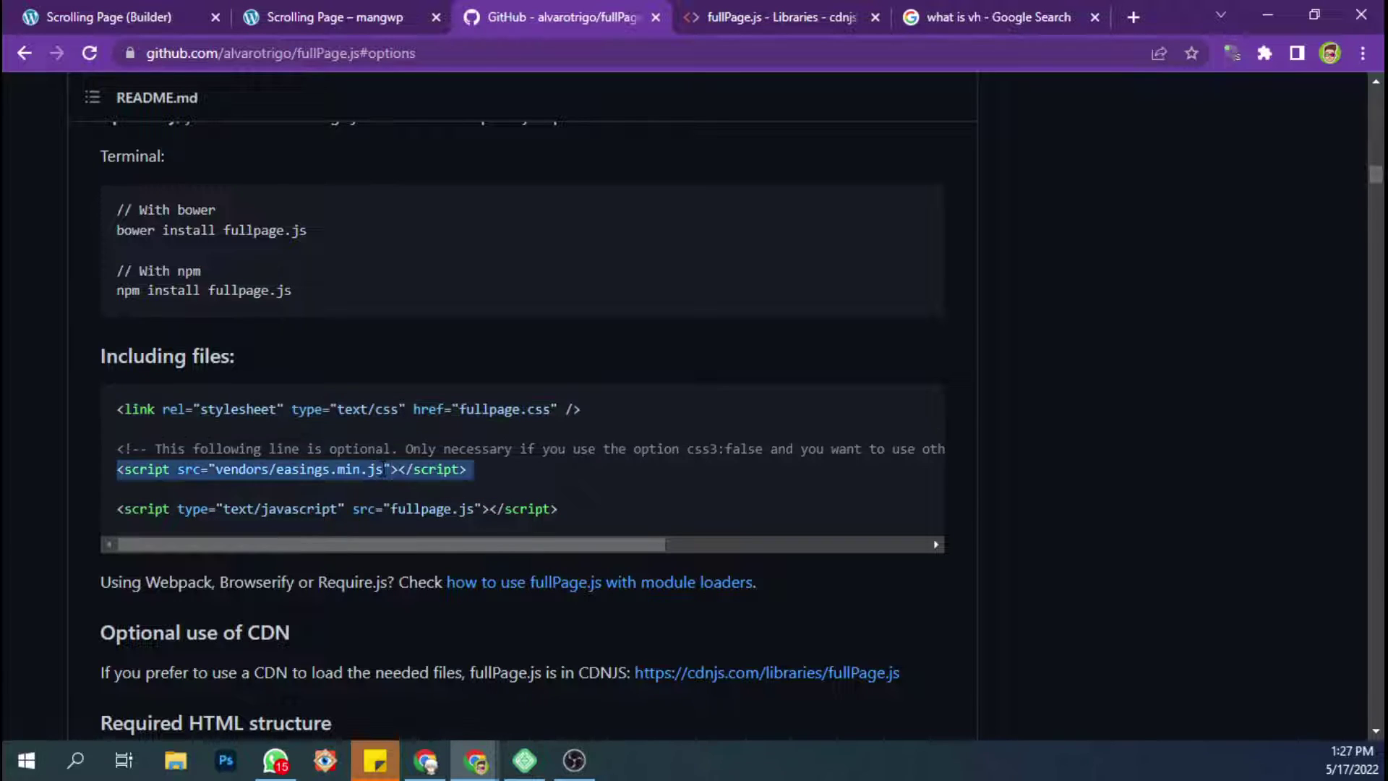
click(390, 428)
triple_click(388, 409)
click(382, 11)
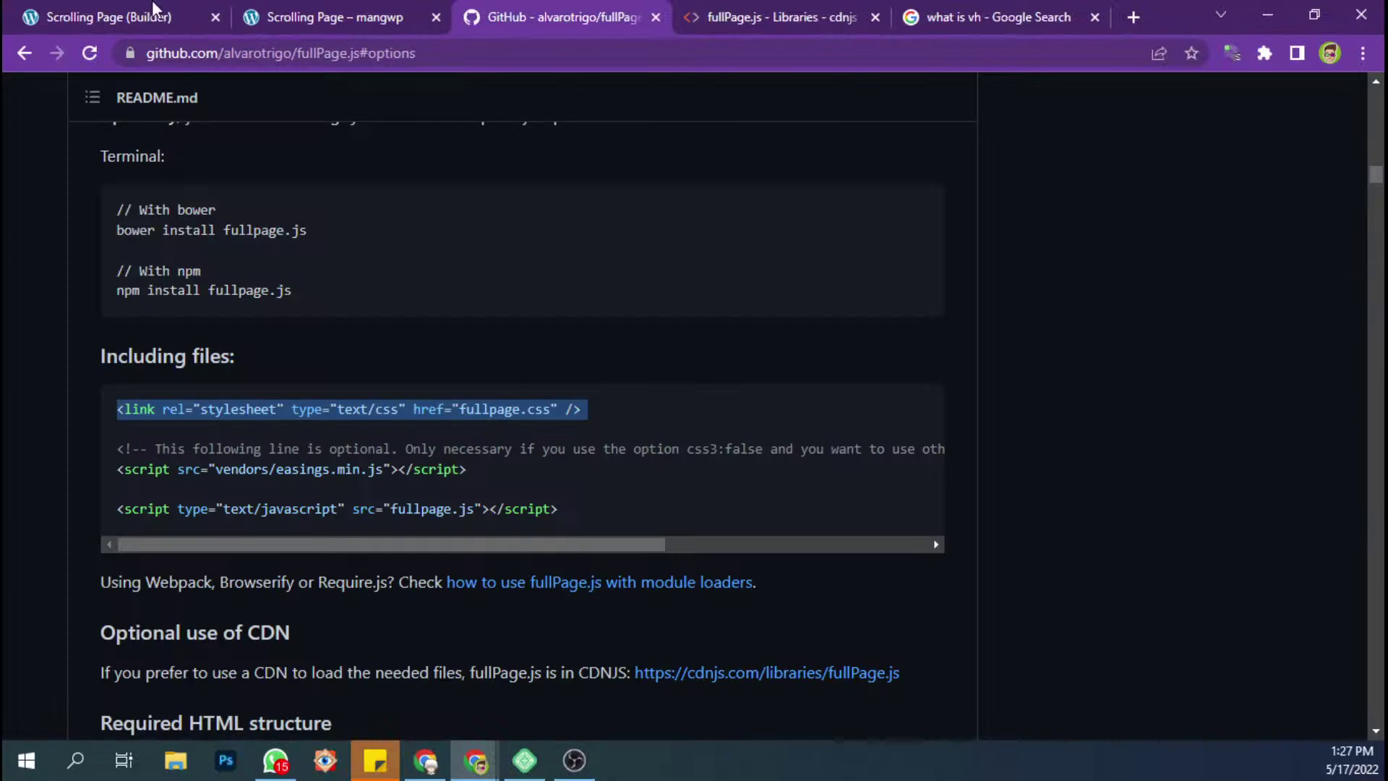
- In the builder's Header Scripts, inspect the fullPage.js cdnjs stylesheet URL
click(154, 11)
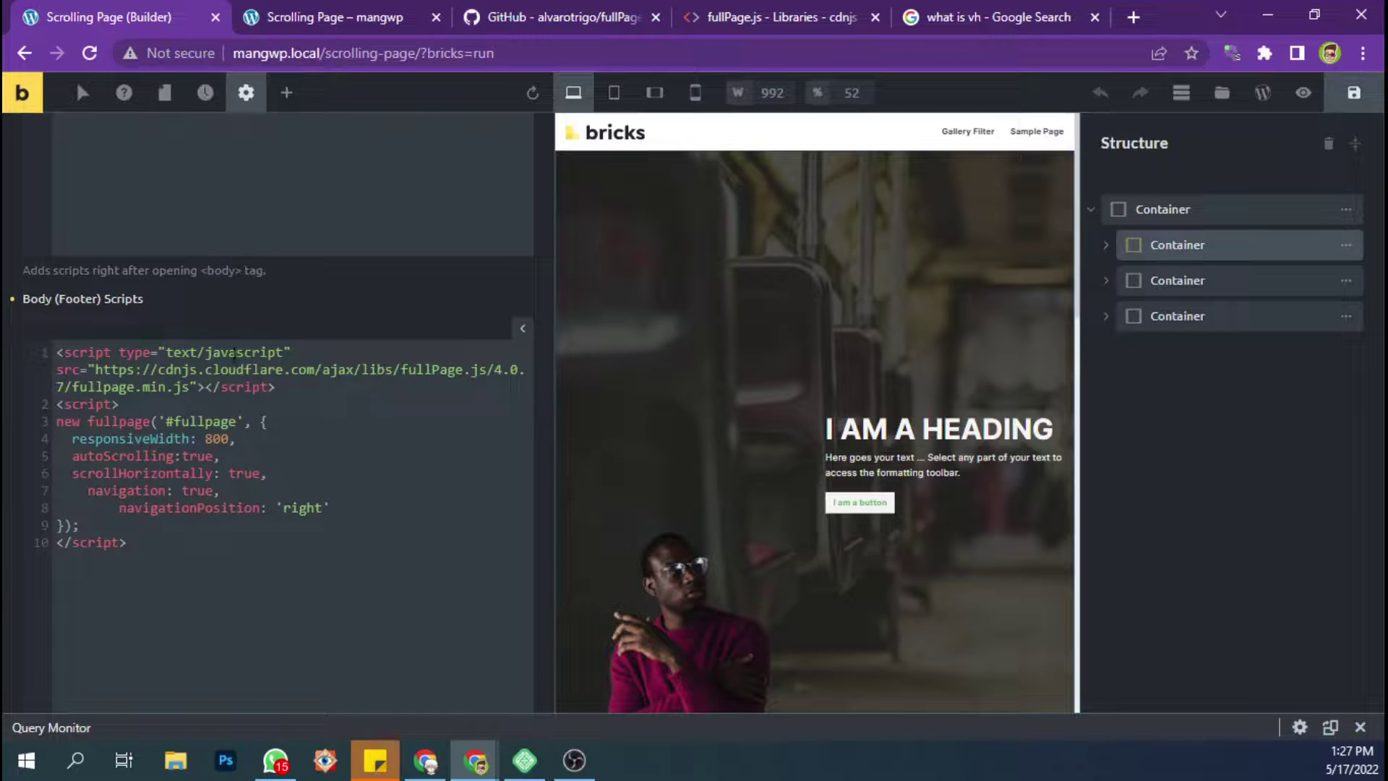
scroll(233, 354, up, 6)
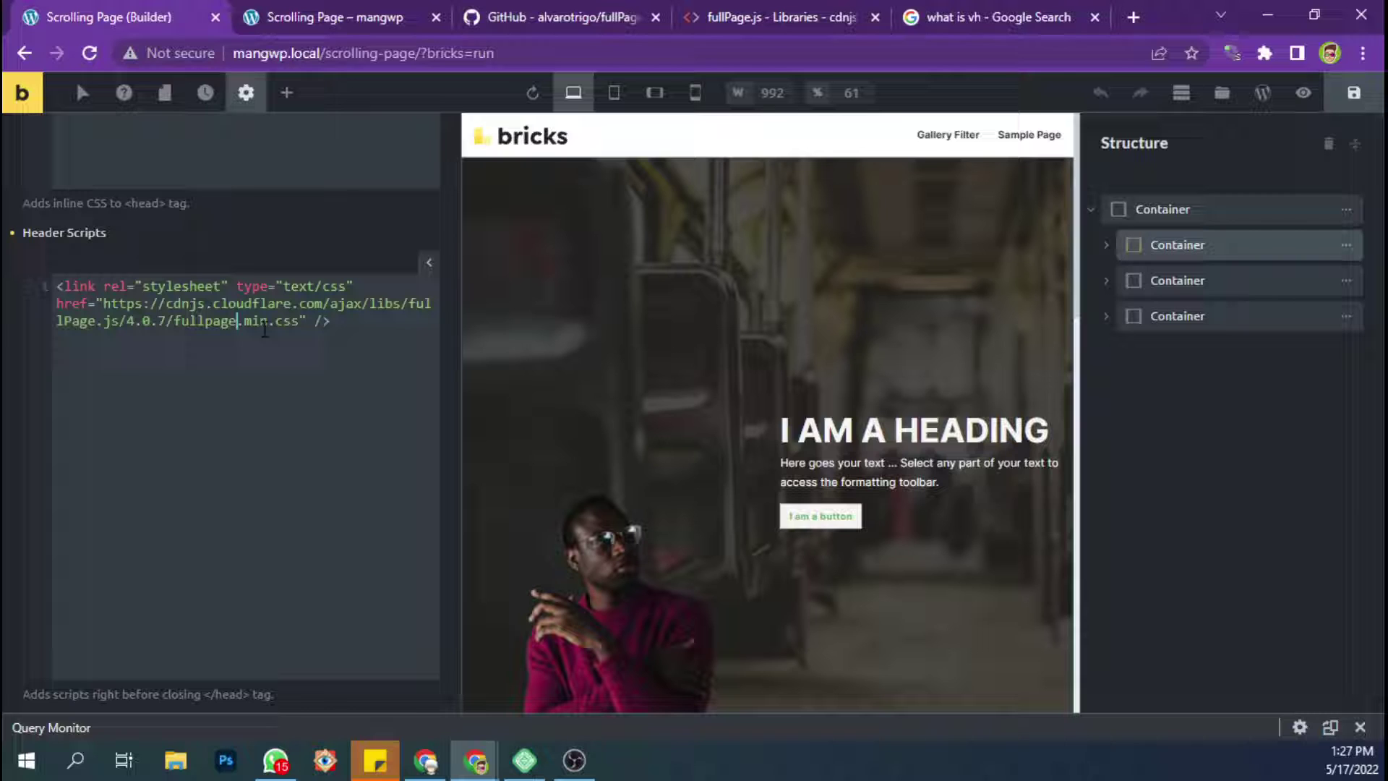
click(334, 321)
drag(166, 304, 206, 303)
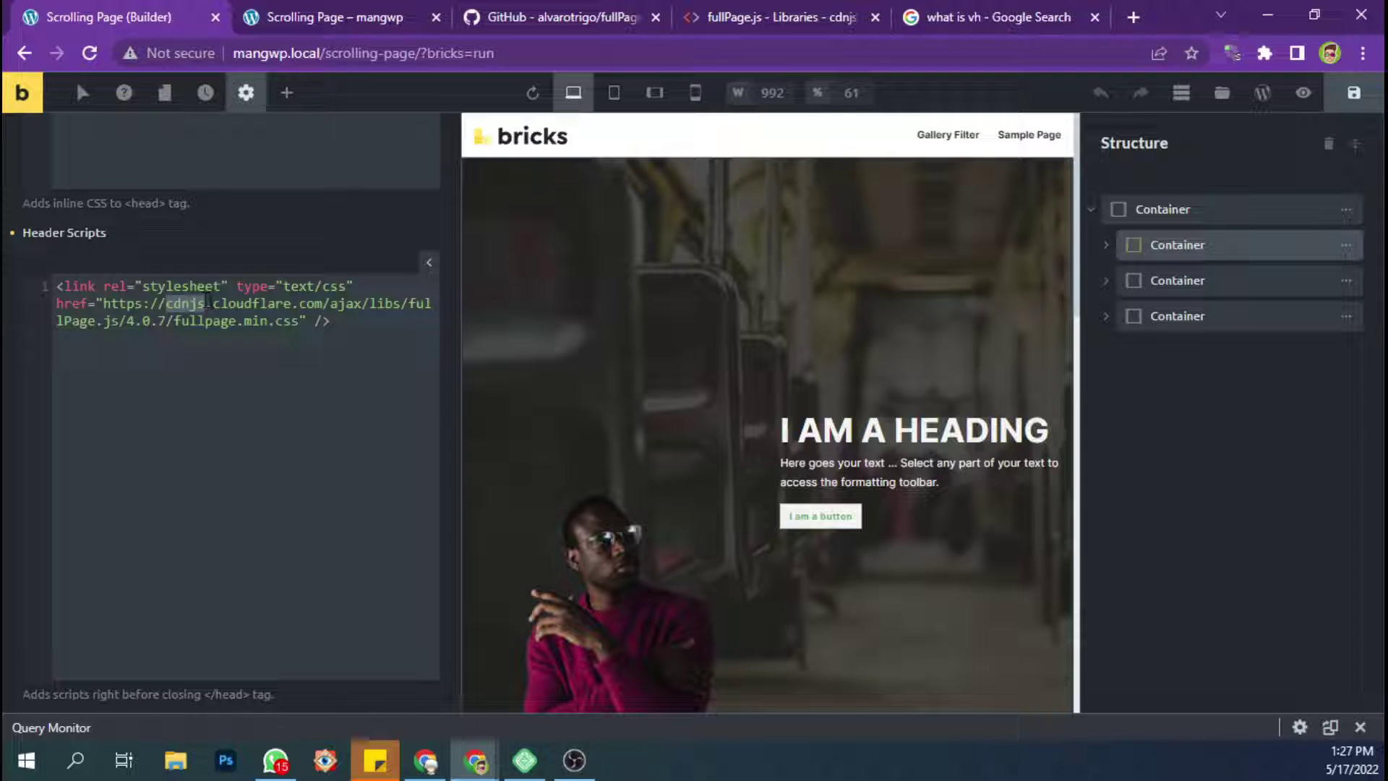
click(223, 303)
click(342, 320)
drag(103, 303, 302, 322)
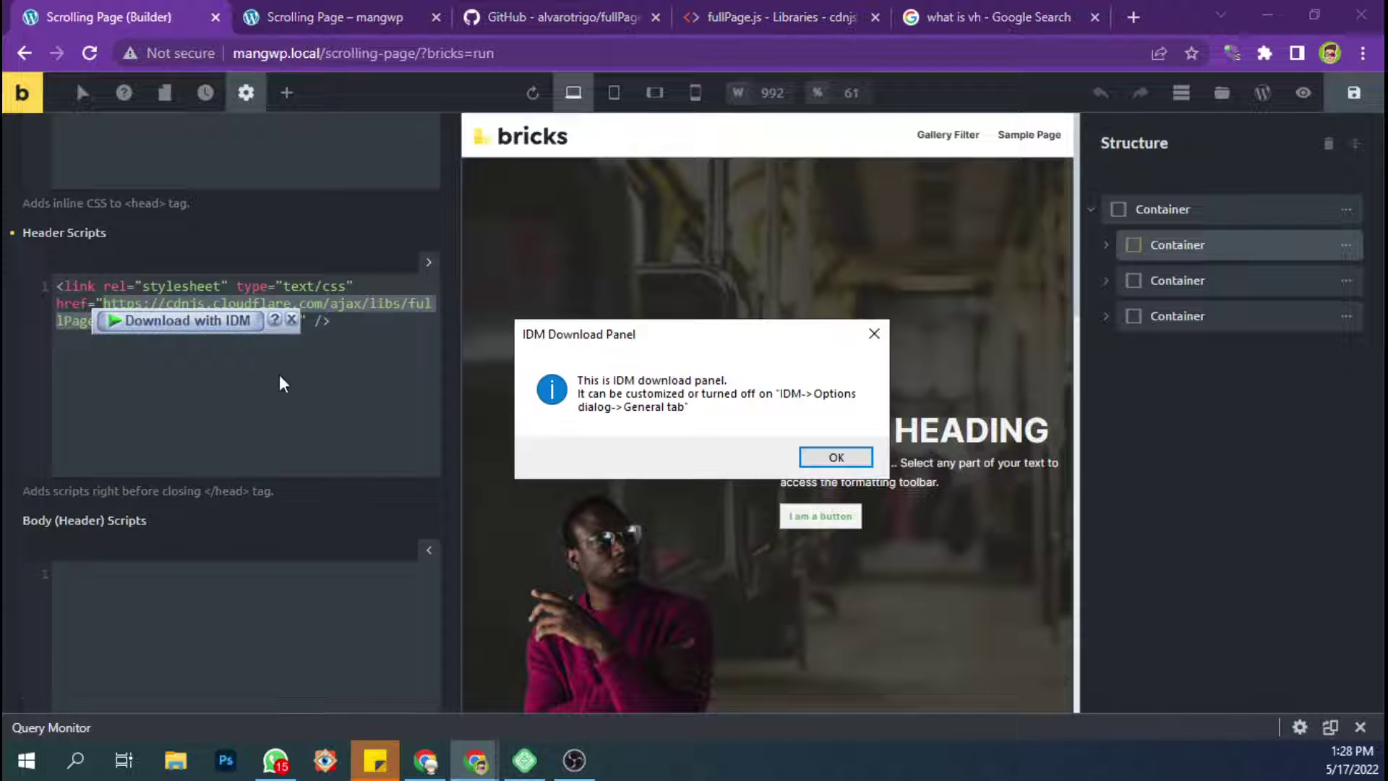
click(874, 332)
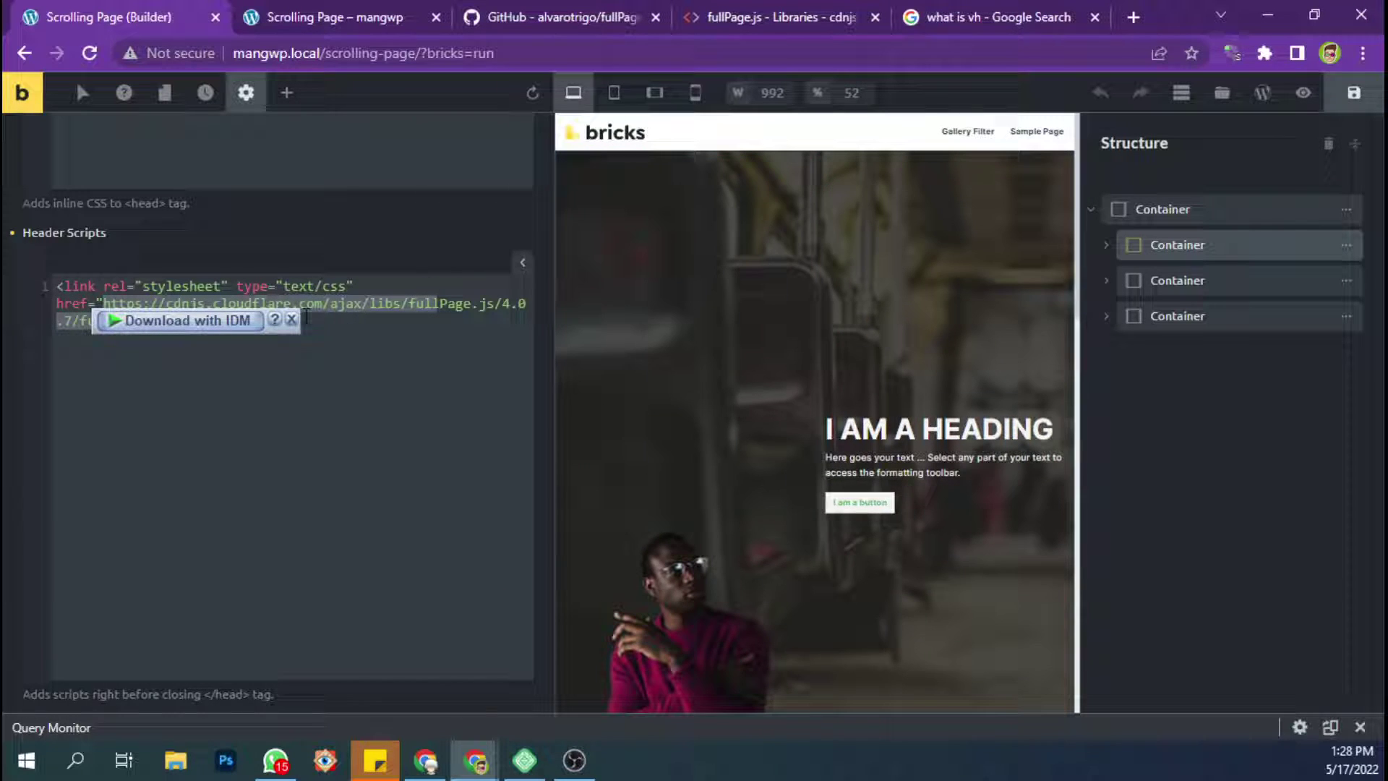
click(301, 362)
- In Body (Footer) Scripts, inspect the fullPage.js script line and the cdnjs library page
scroll(262, 427, down, 5)
scroll(262, 427, down, 2)
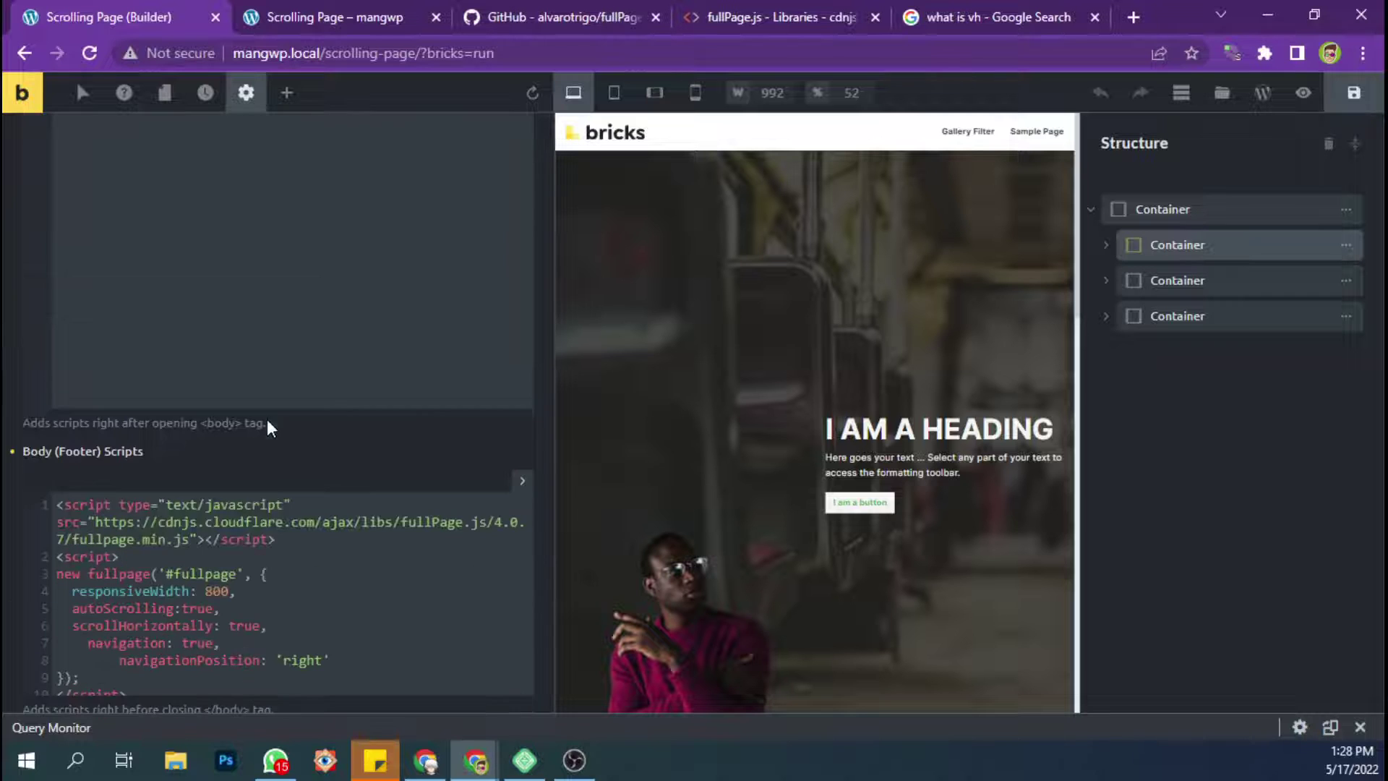
click(285, 539)
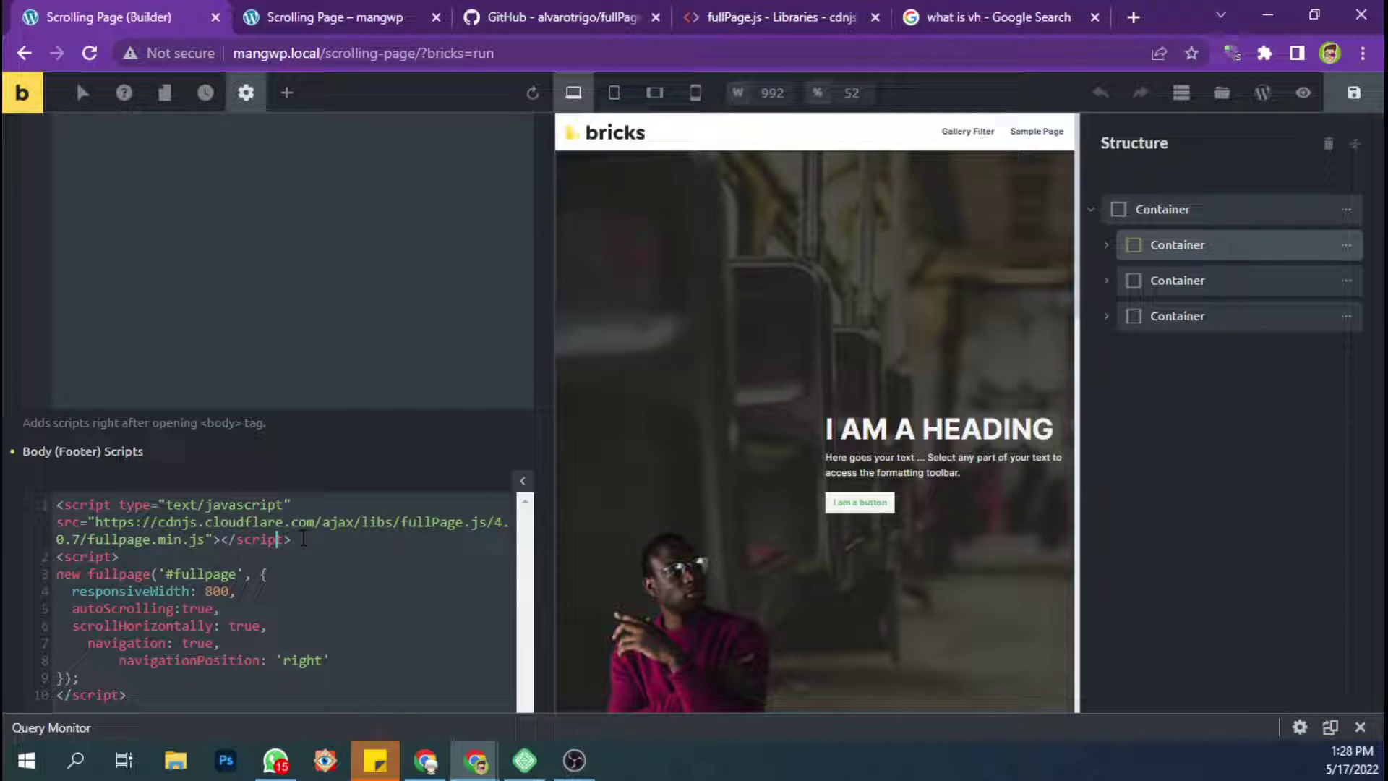
drag(305, 540, 58, 508)
click(237, 521)
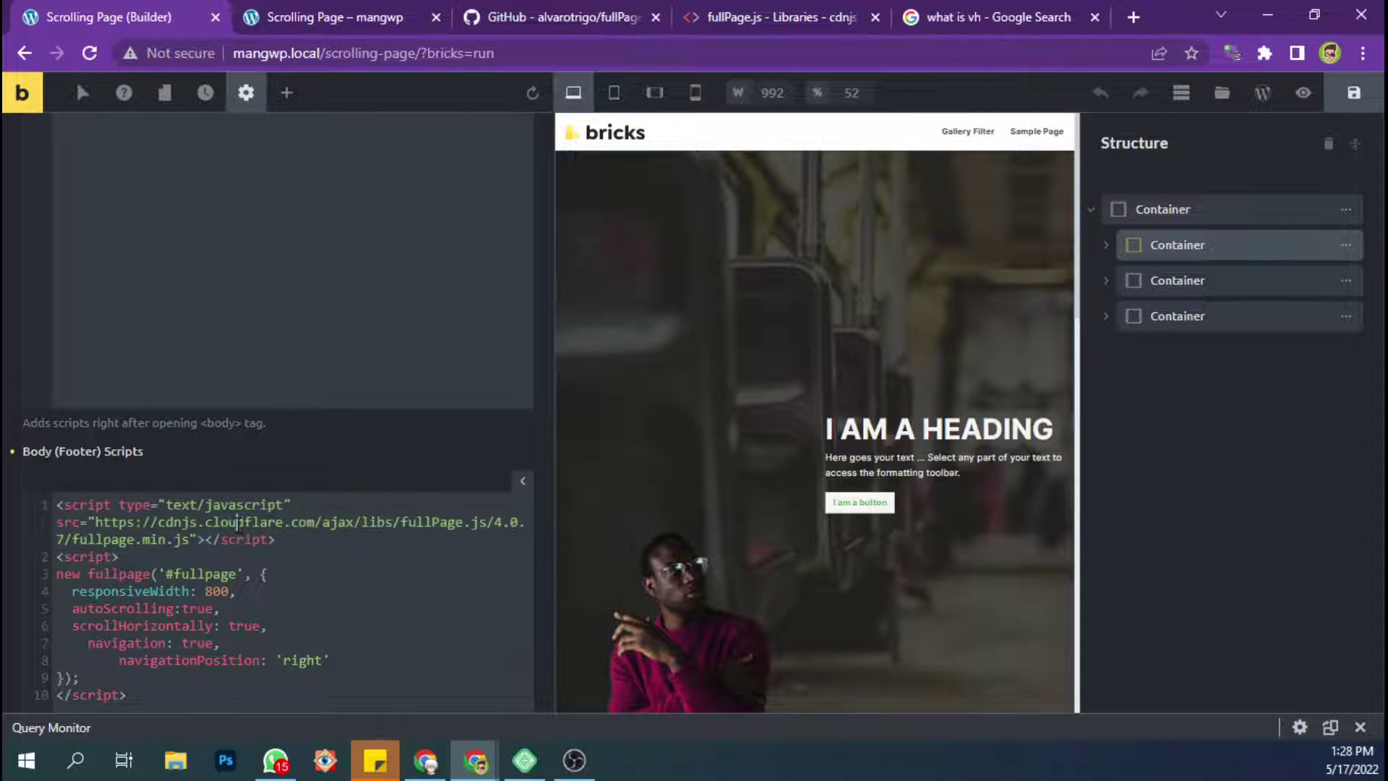
scroll(264, 531, down, 2)
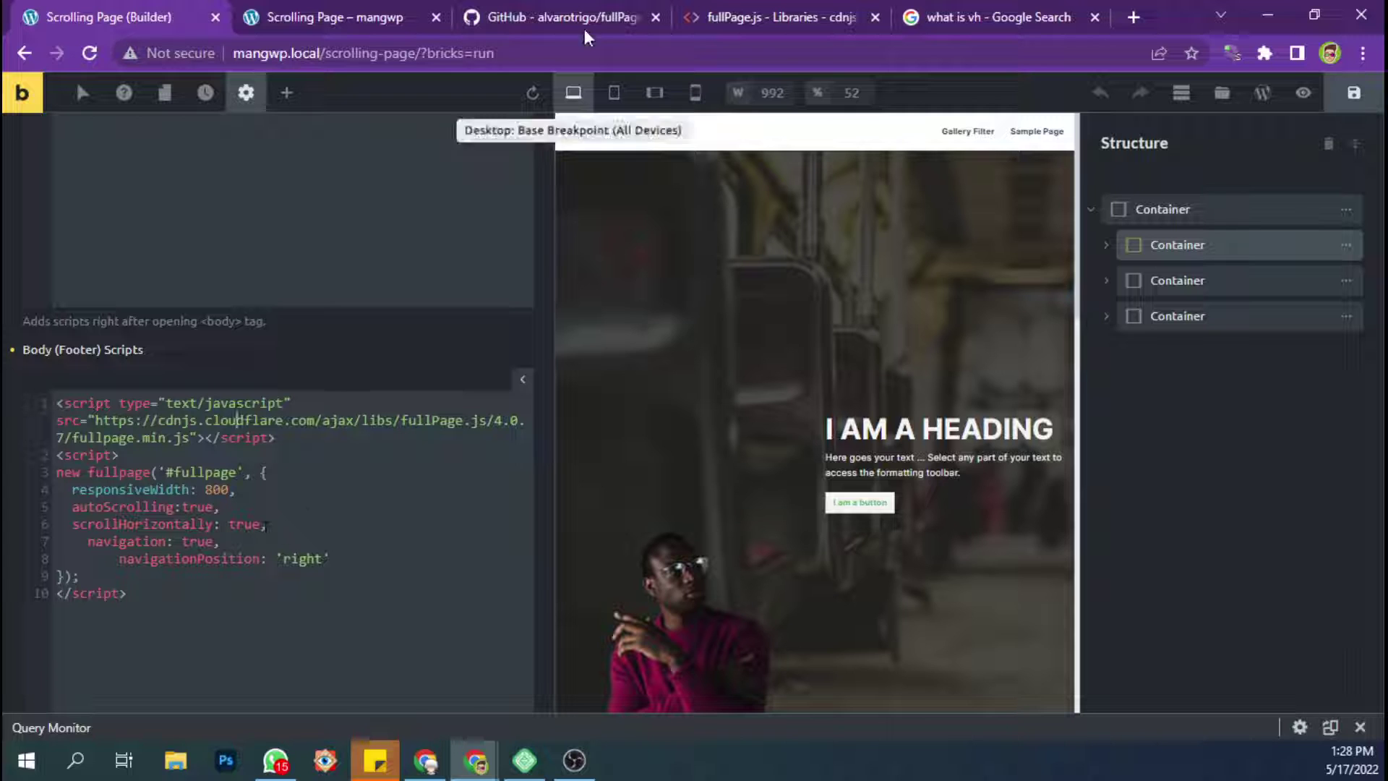
click(712, 13)
- Highlight the <div id="fullpage"> wrapper line in the README's Required HTML structure example
click(576, 11)
scroll(518, 217, down, 5)
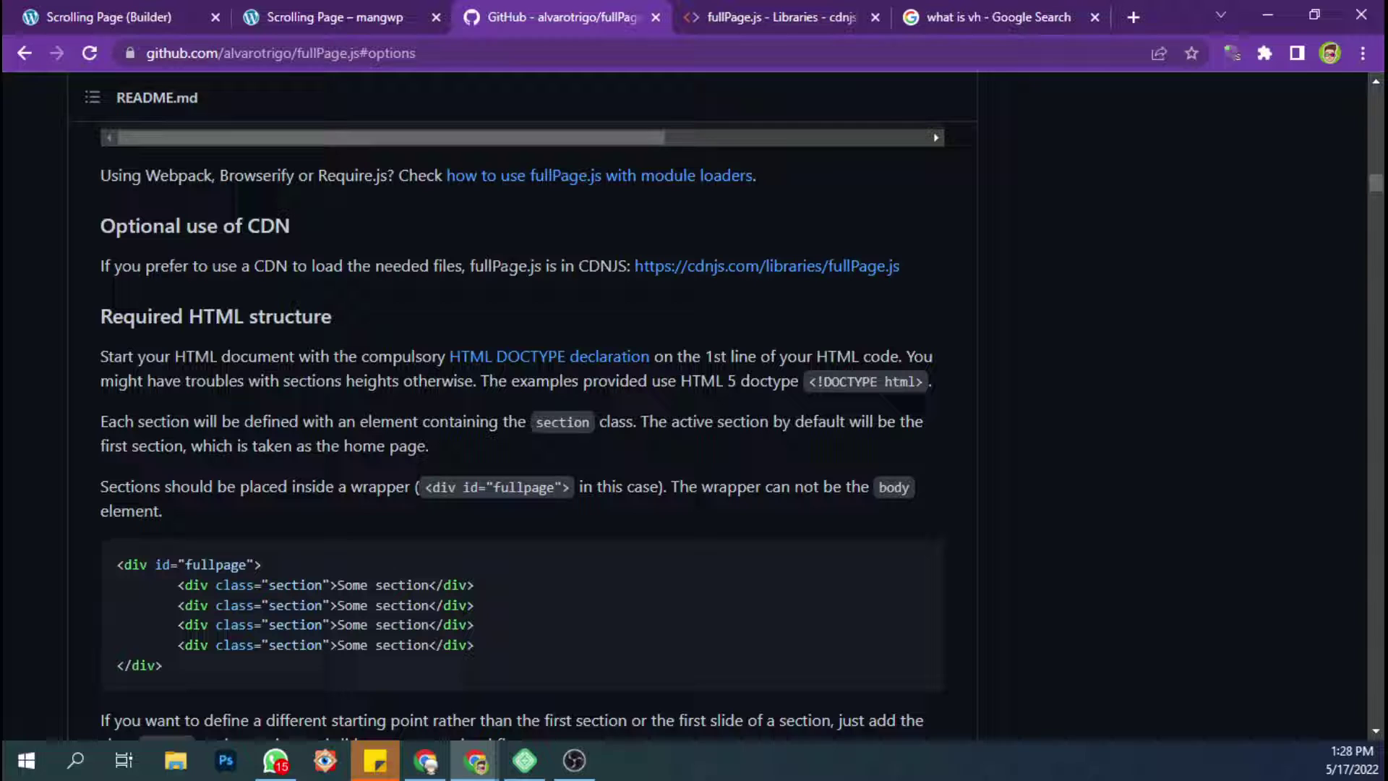
scroll(518, 405, down, 3)
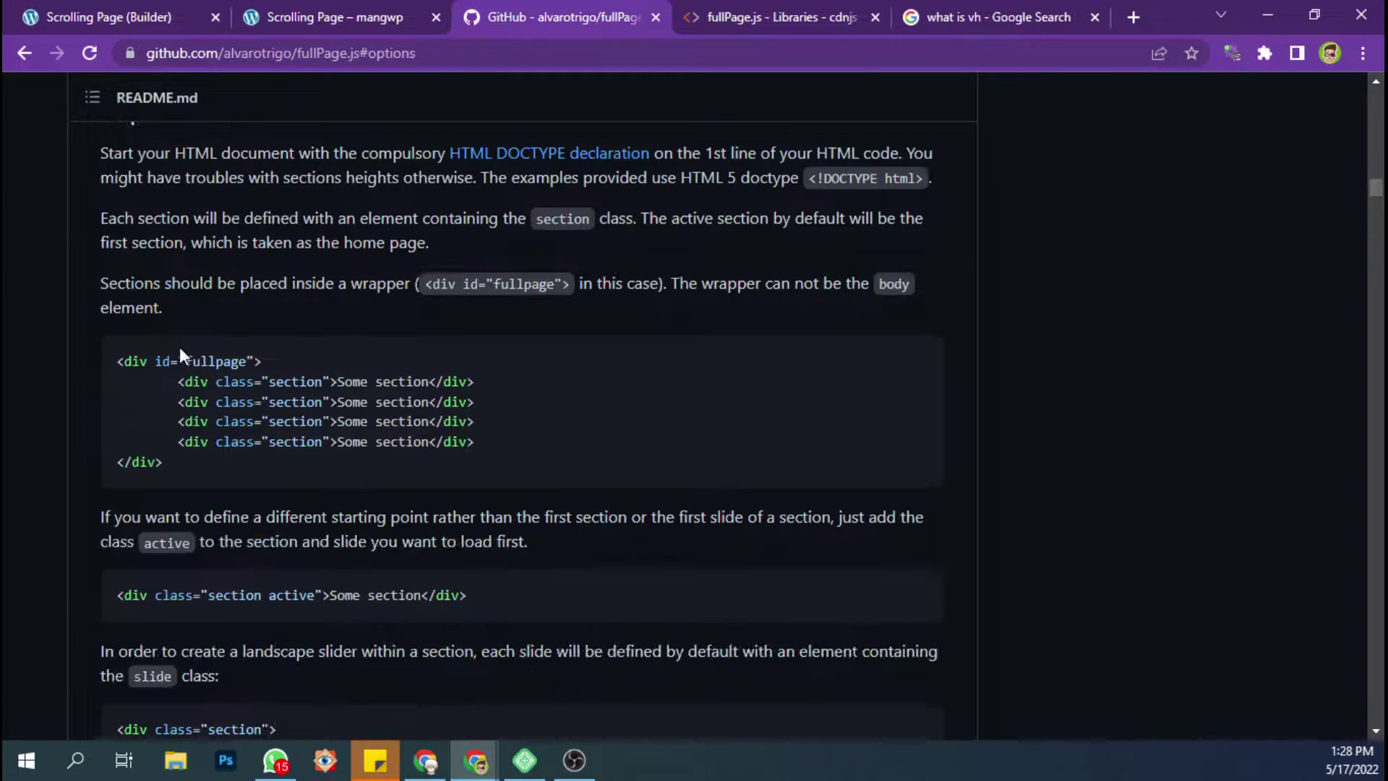
drag(117, 362, 261, 362)
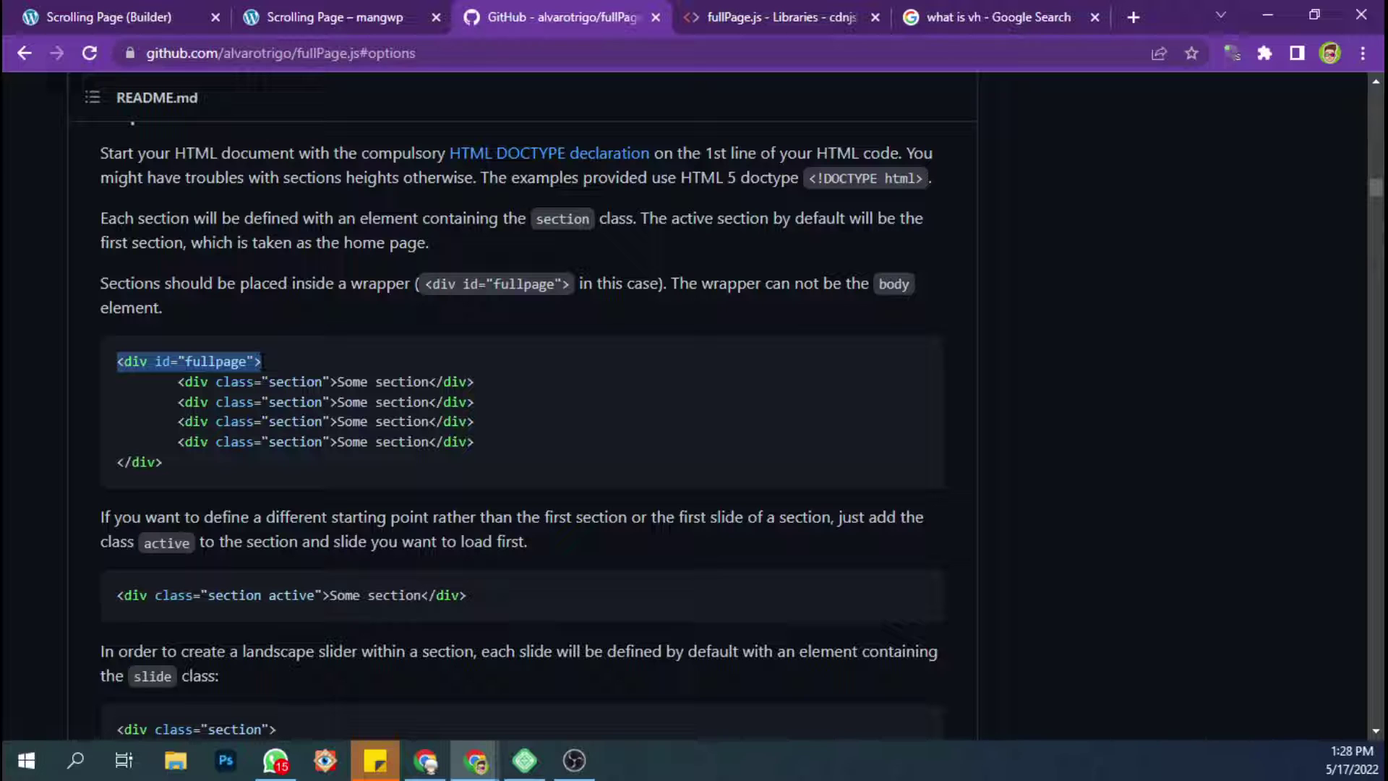
click(181, 362)
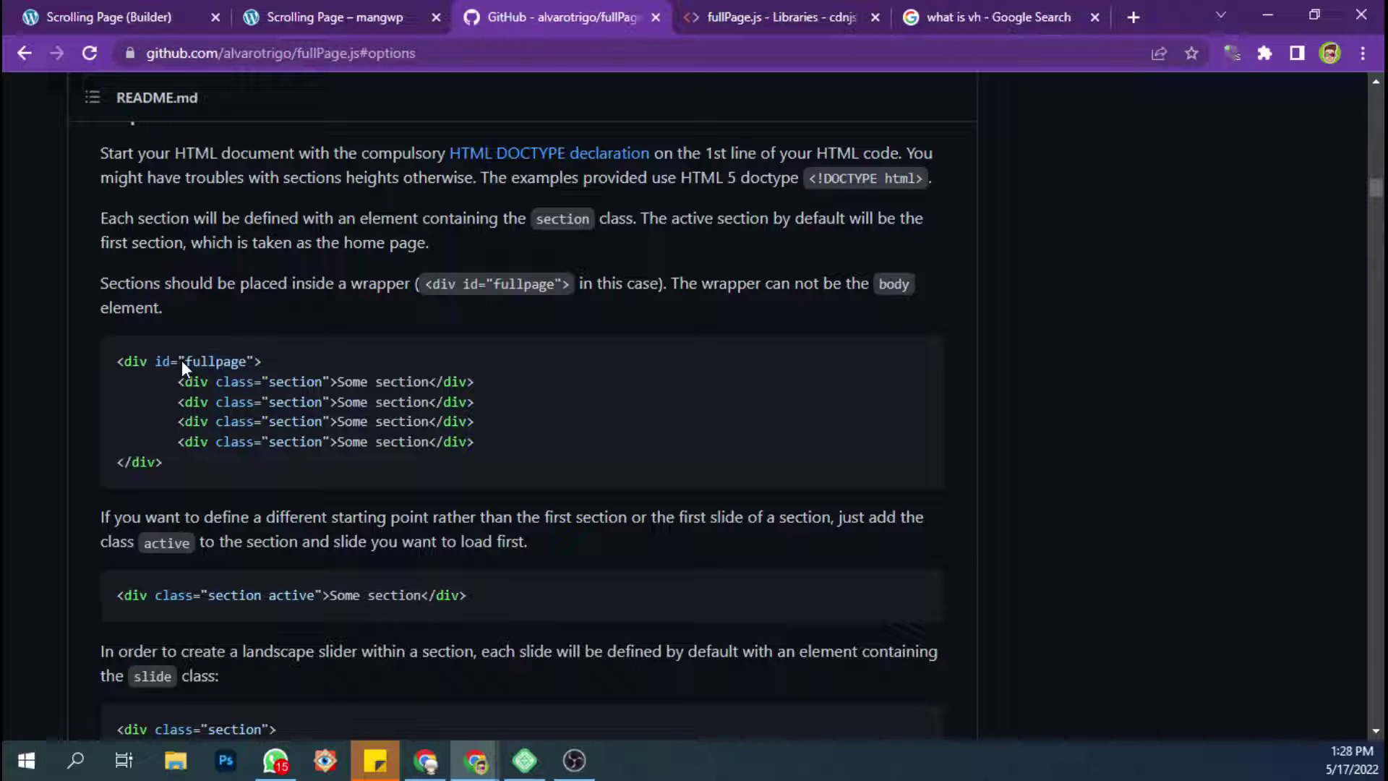
- Confirm the outermost Container in Structure carries the ID fullpage, then return to the README
click(172, 32)
click(1153, 211)
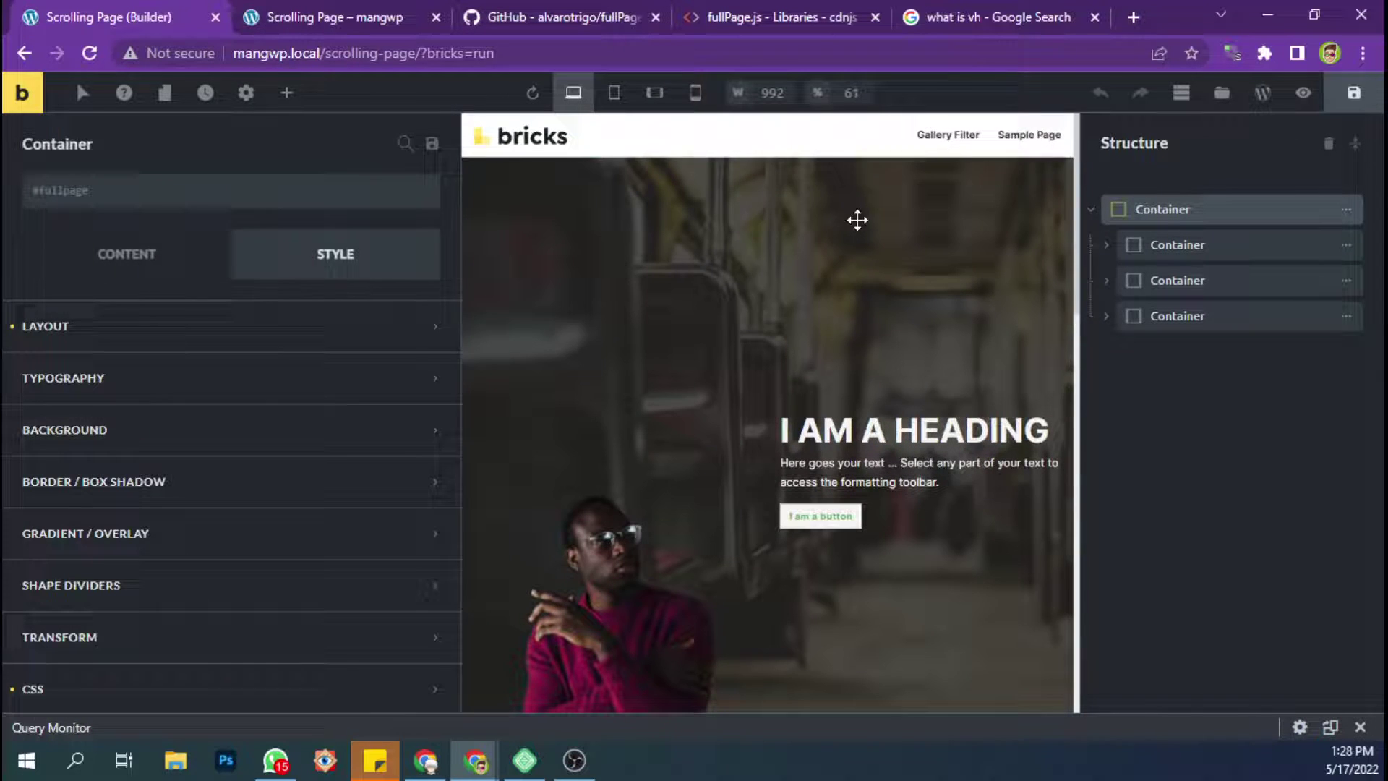
click(145, 202)
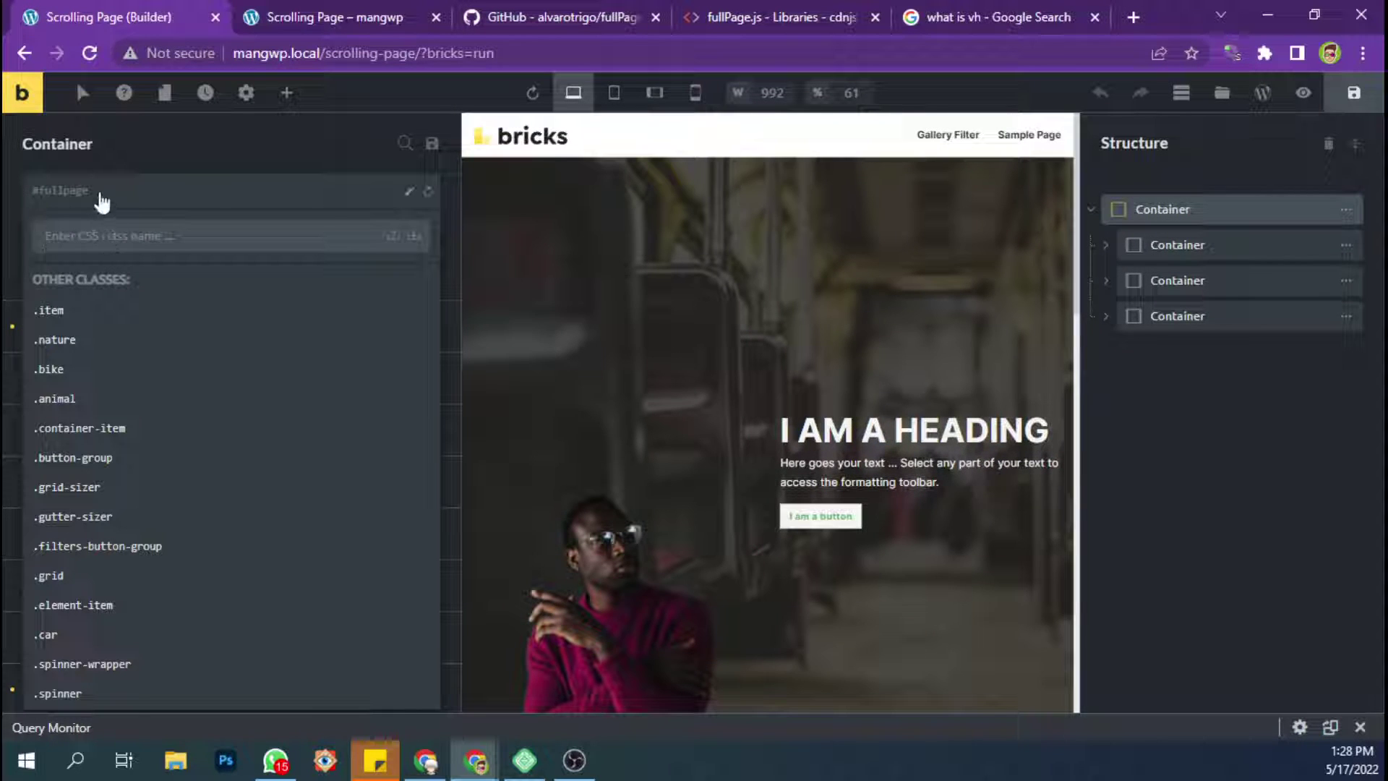
click(409, 191)
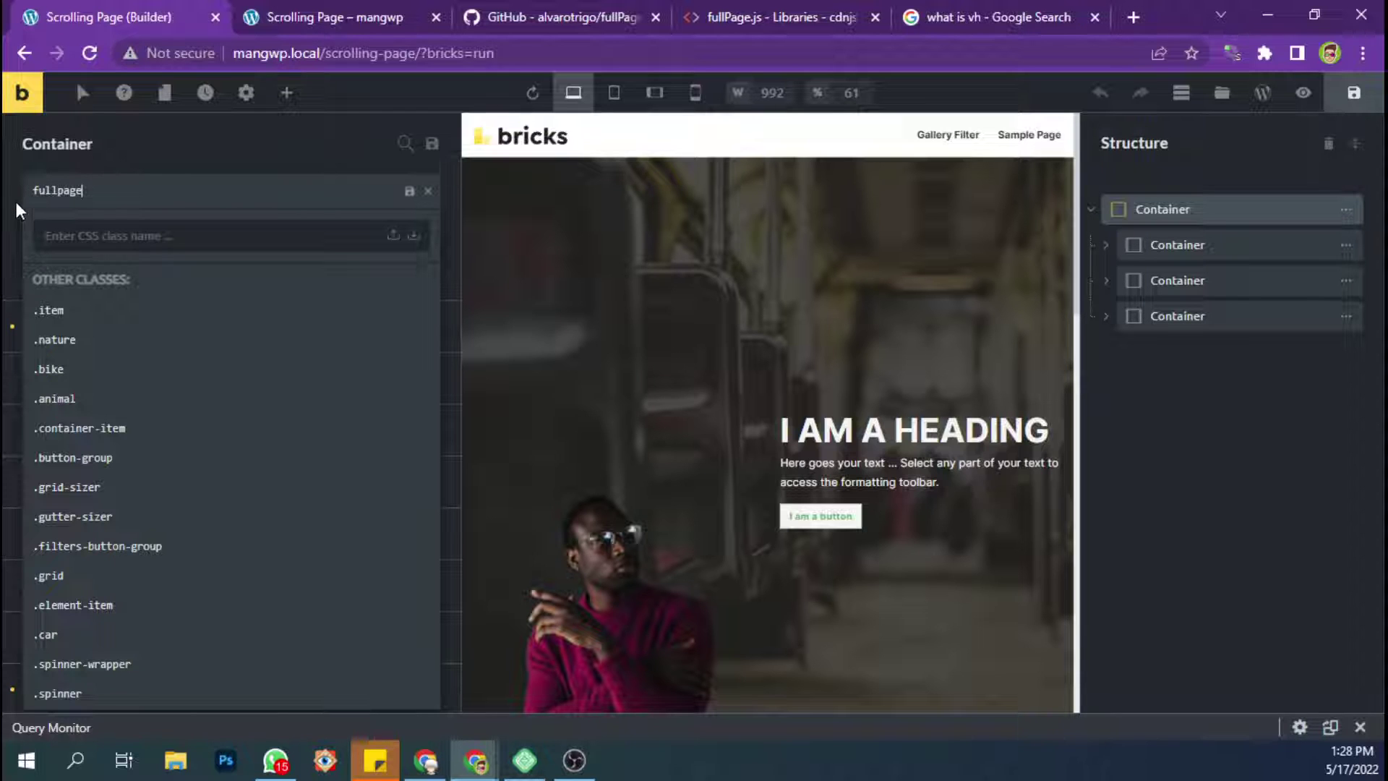
click(559, 13)
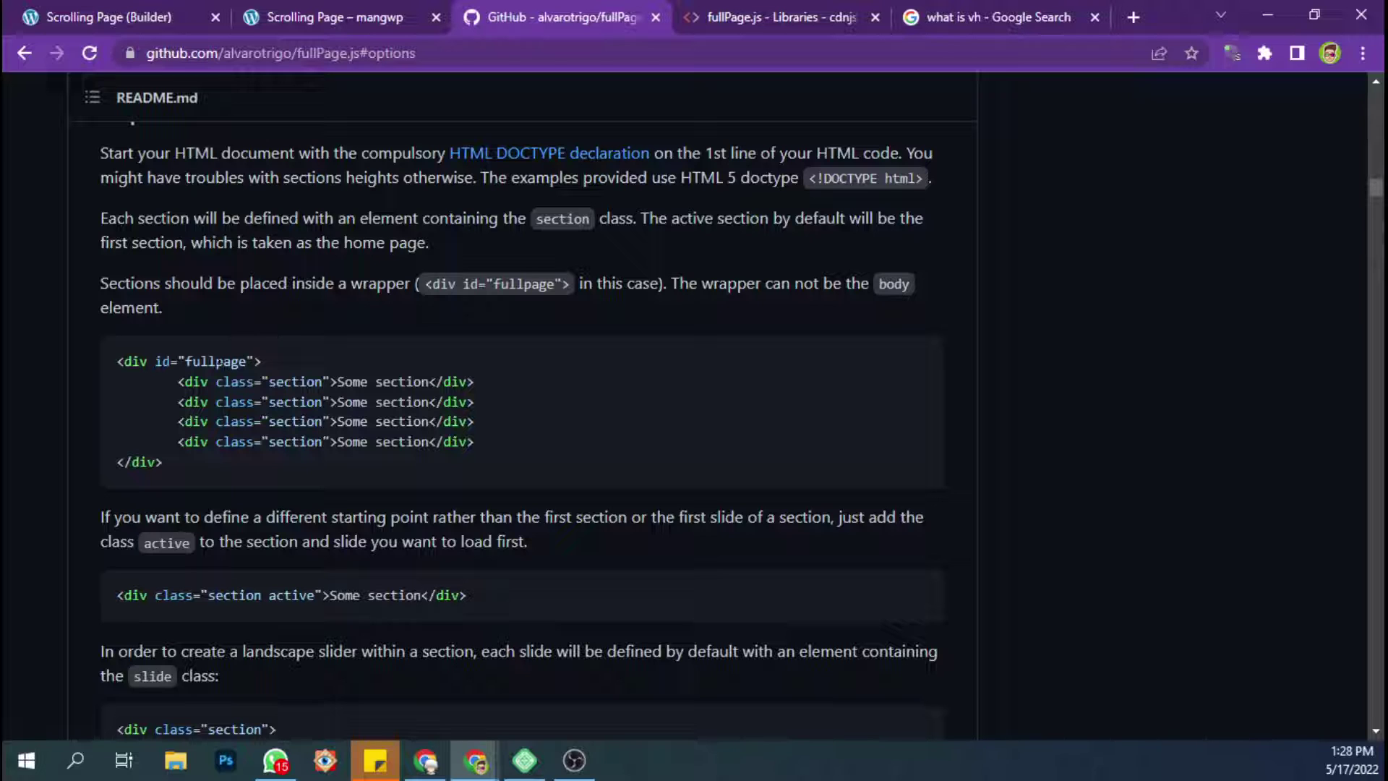
- Highlight the README's fullpage wrapper markup, then inspect each section Container and its .section class
drag(116, 361, 268, 362)
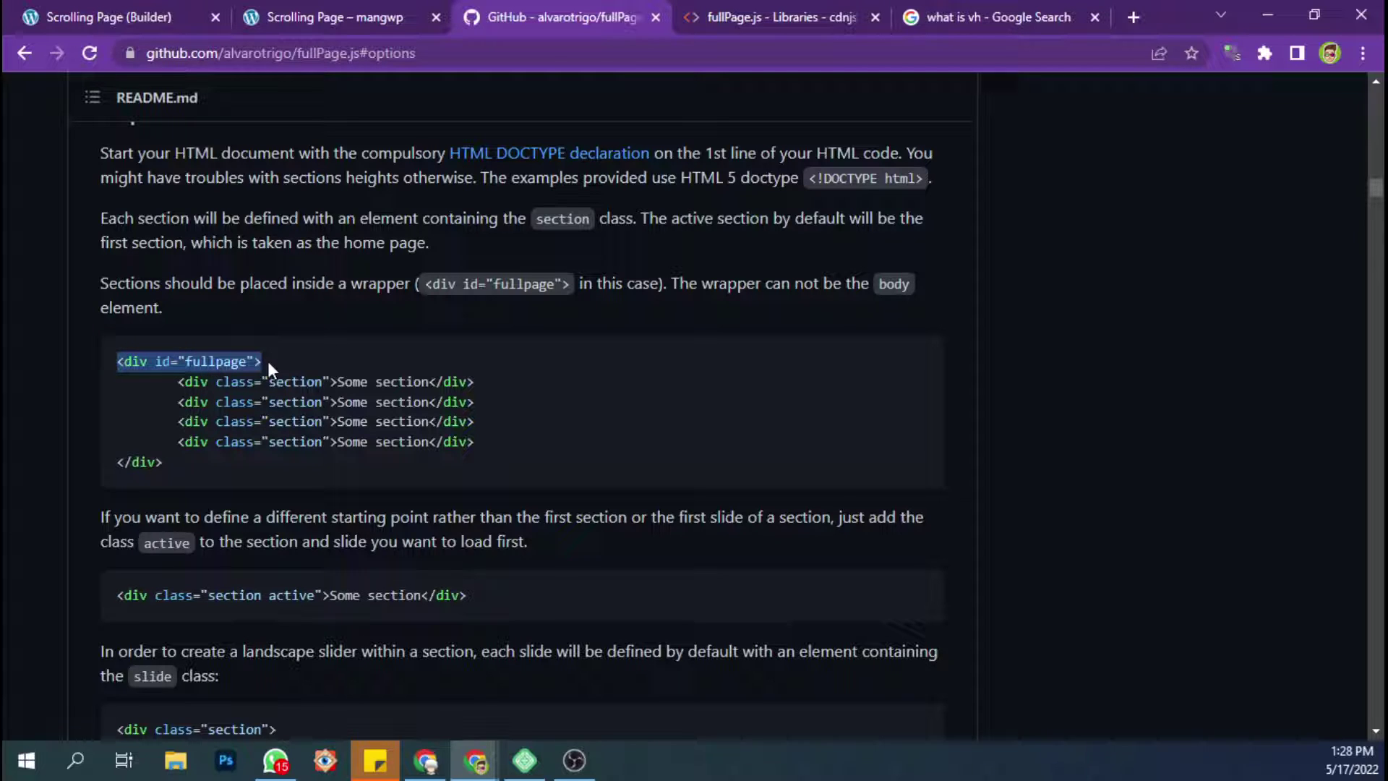
click(271, 363)
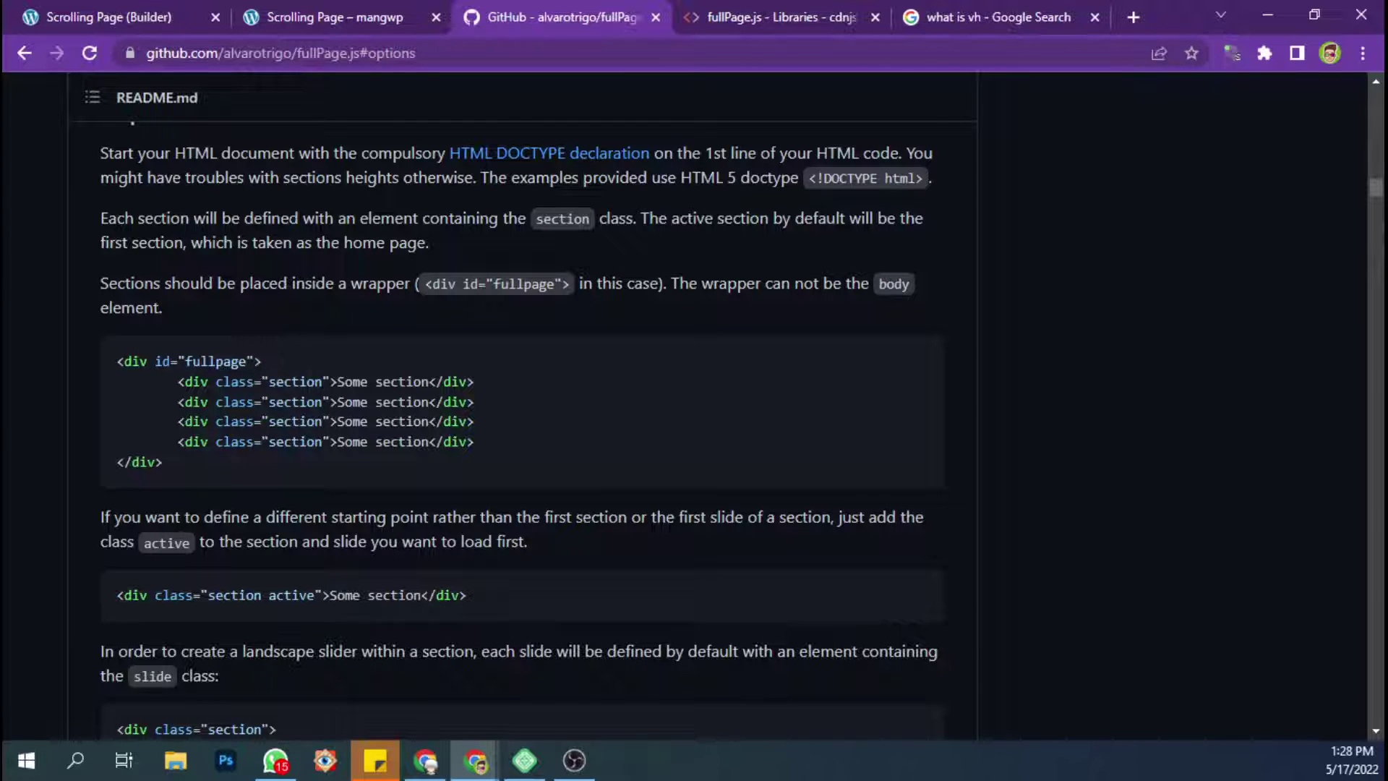
click(147, 10)
click(1159, 248)
click(1172, 279)
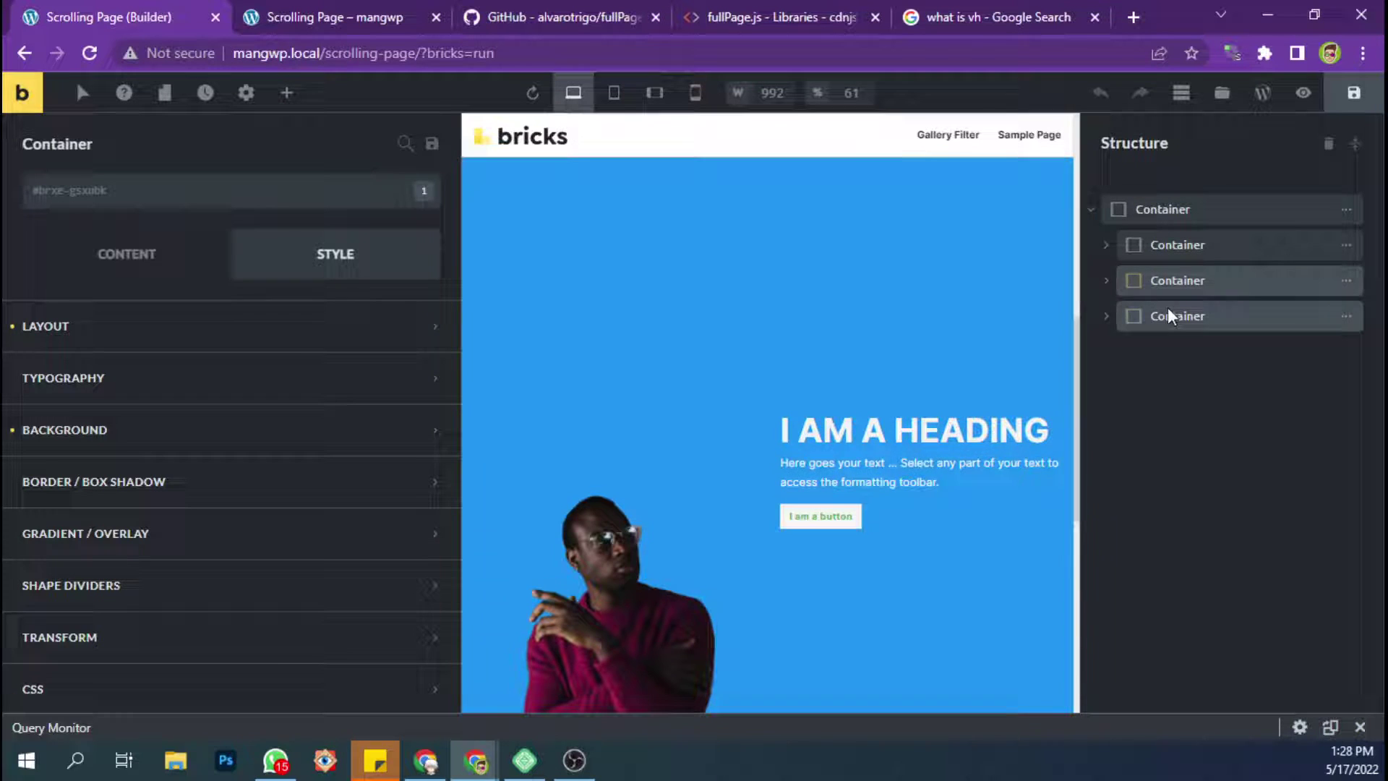
click(1169, 313)
click(1169, 284)
click(1173, 248)
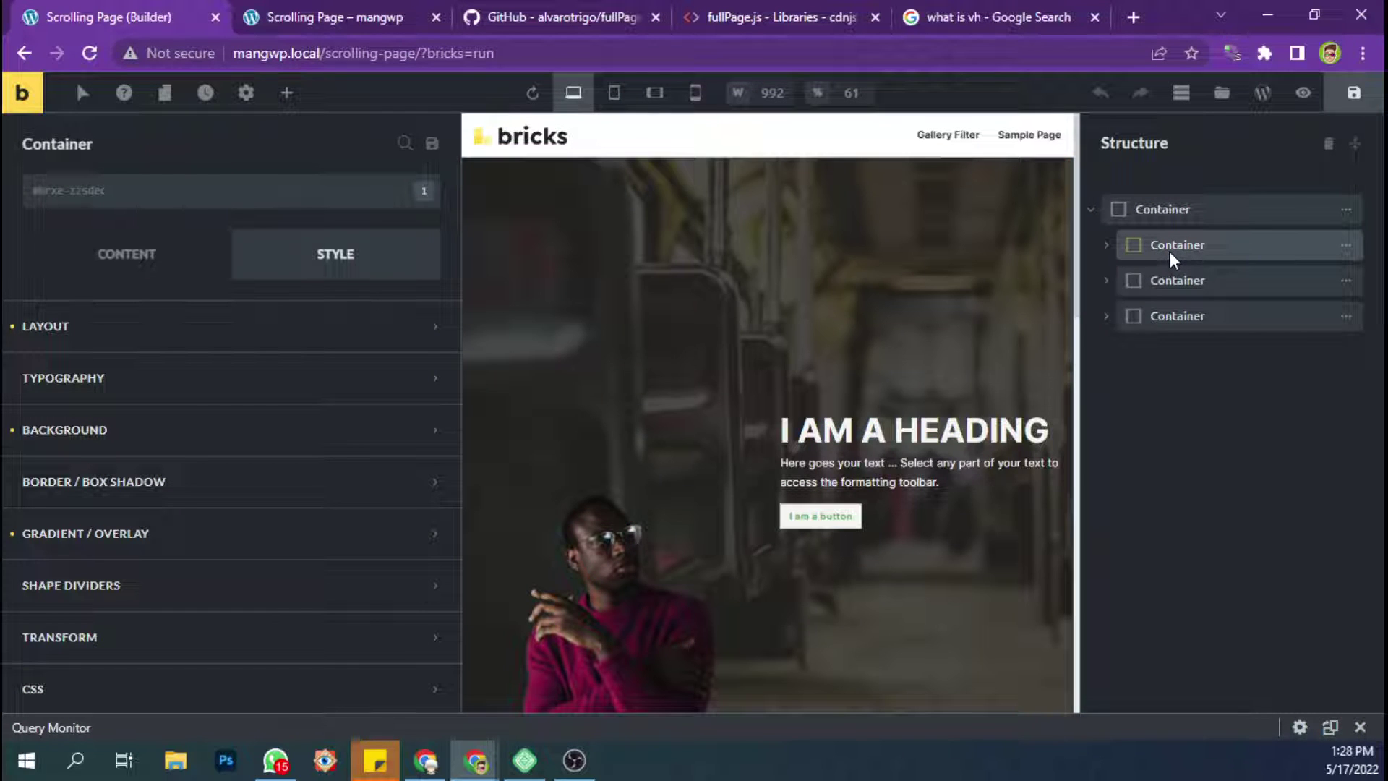
click(112, 193)
- Check the README's section class markup and click through the orange, dark and blue section Containers
click(774, 15)
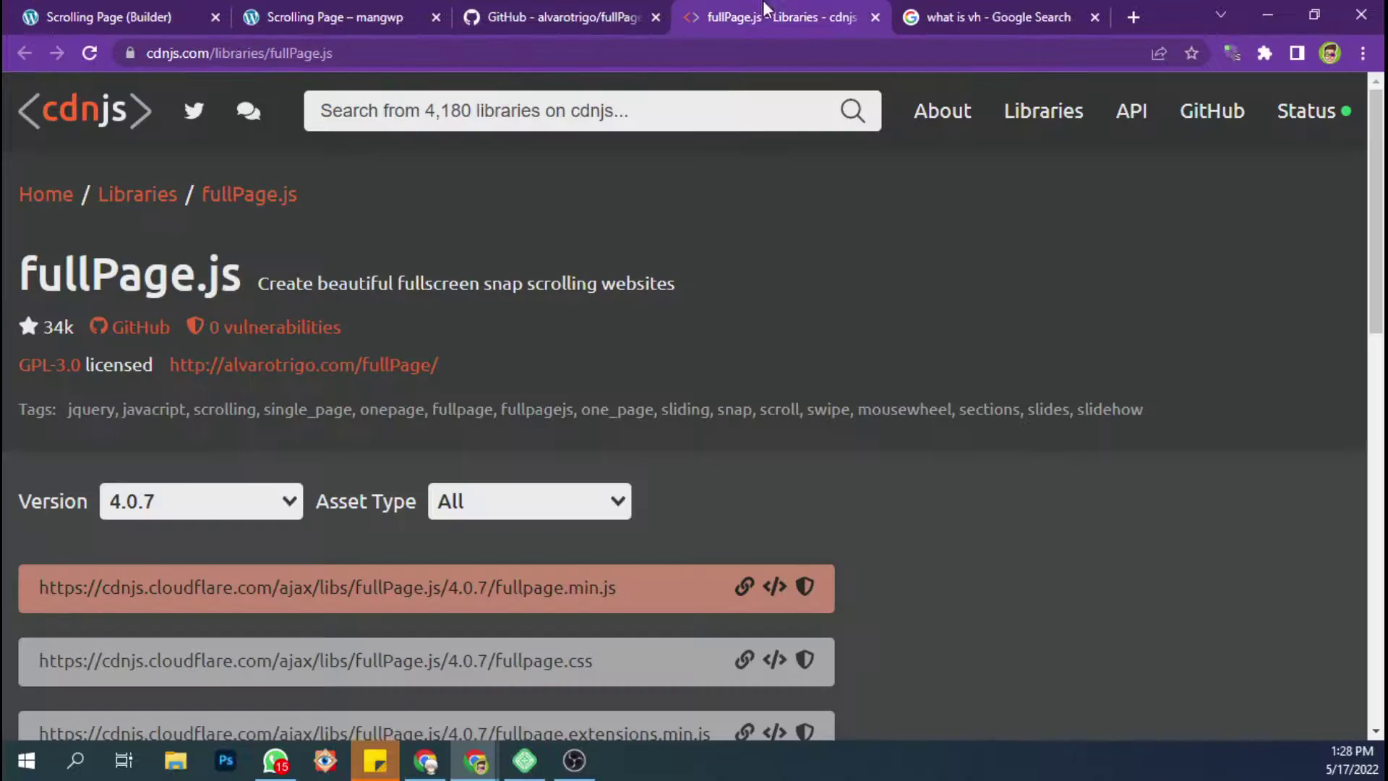
click(499, 15)
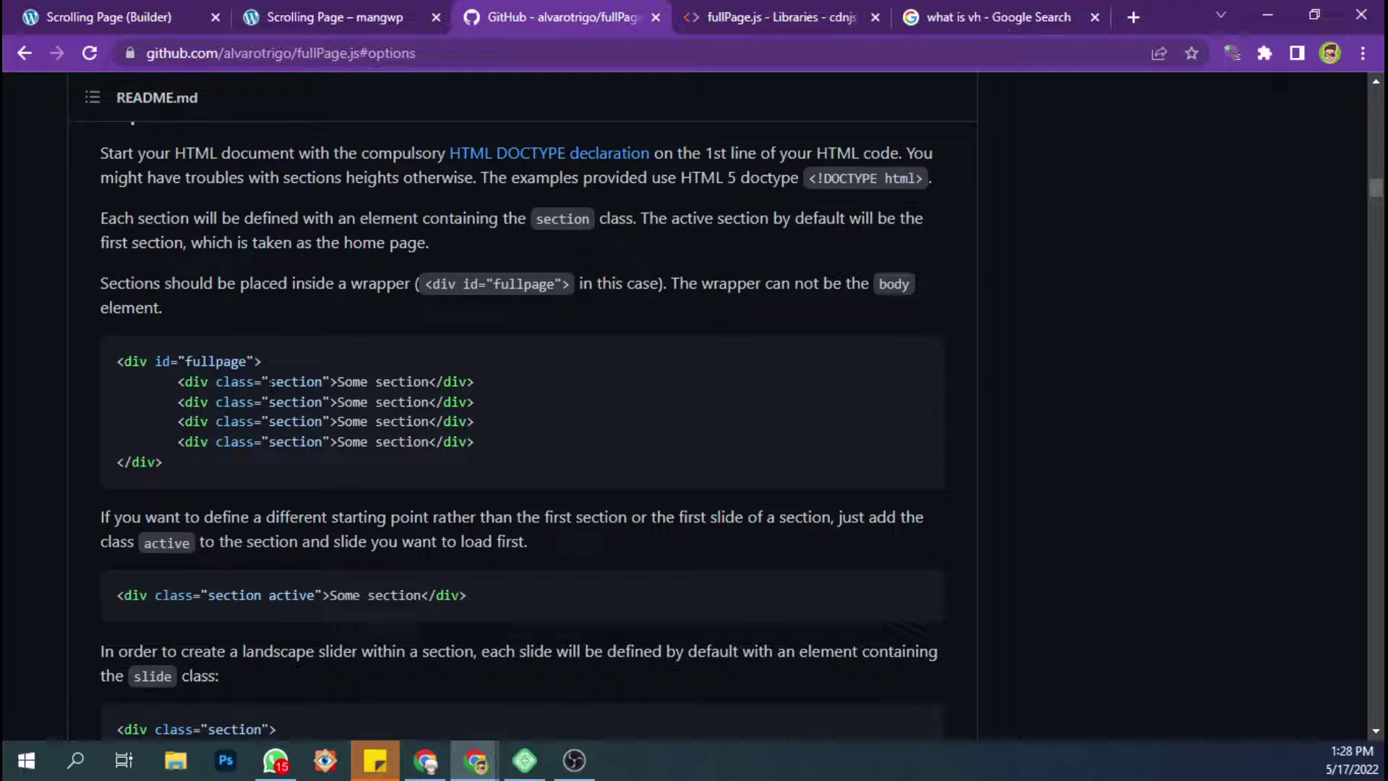
drag(268, 381, 322, 401)
click(151, 15)
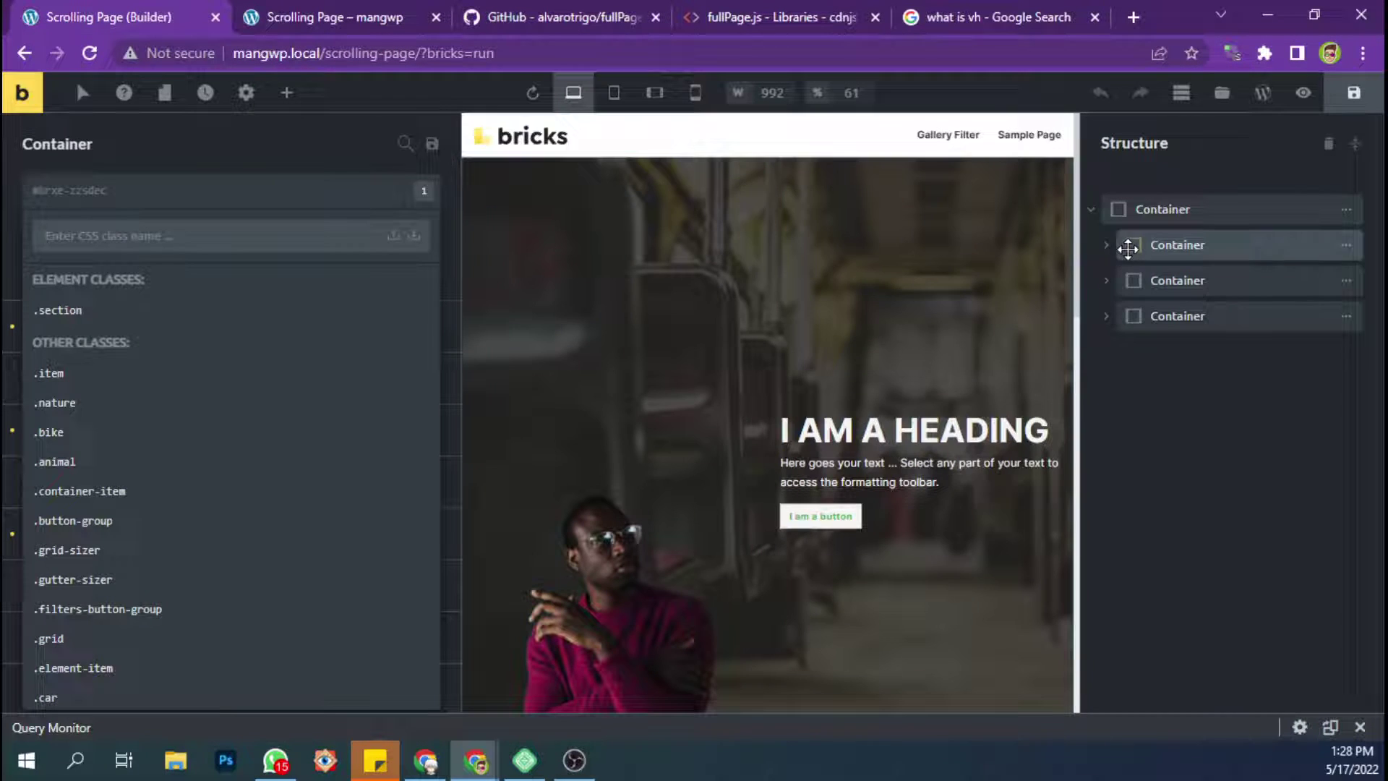
click(1164, 280)
click(1177, 245)
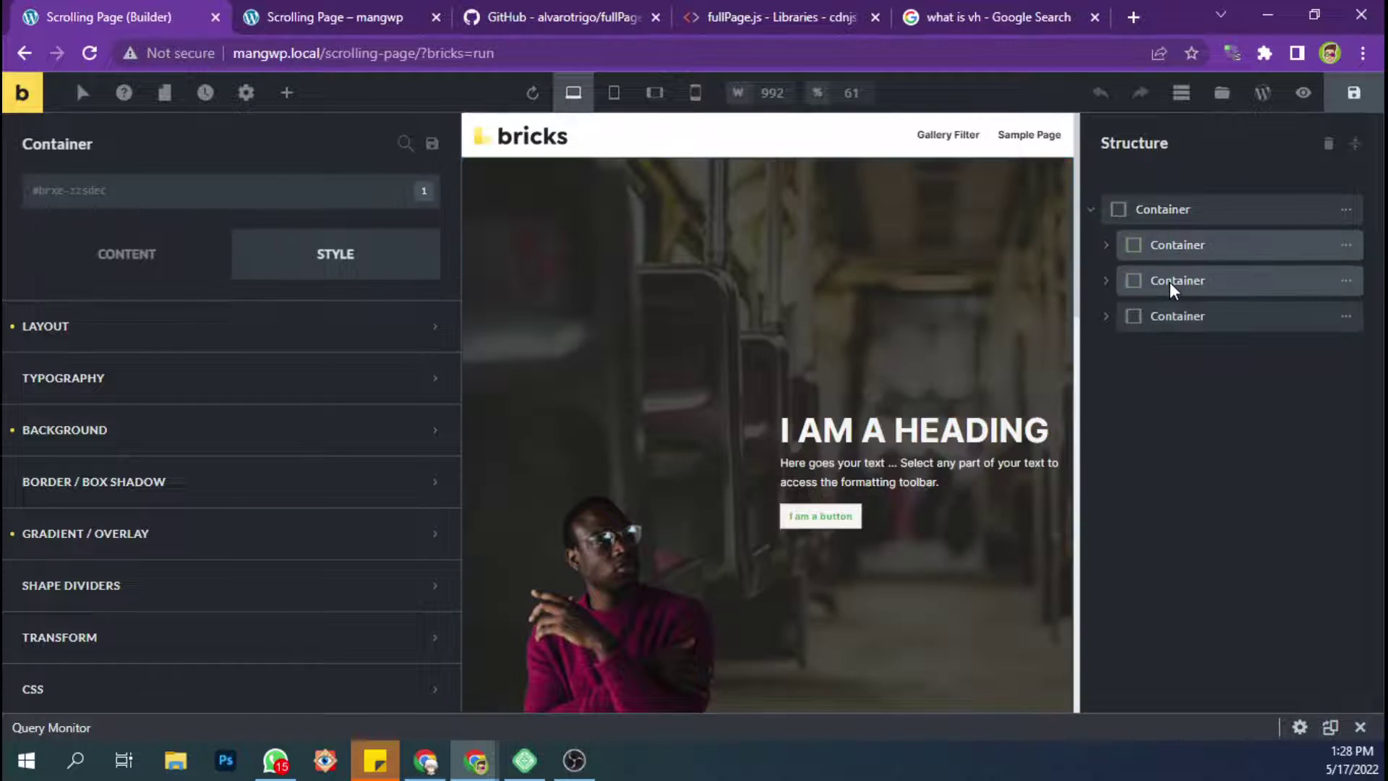
click(1177, 316)
click(1177, 280)
click(1175, 245)
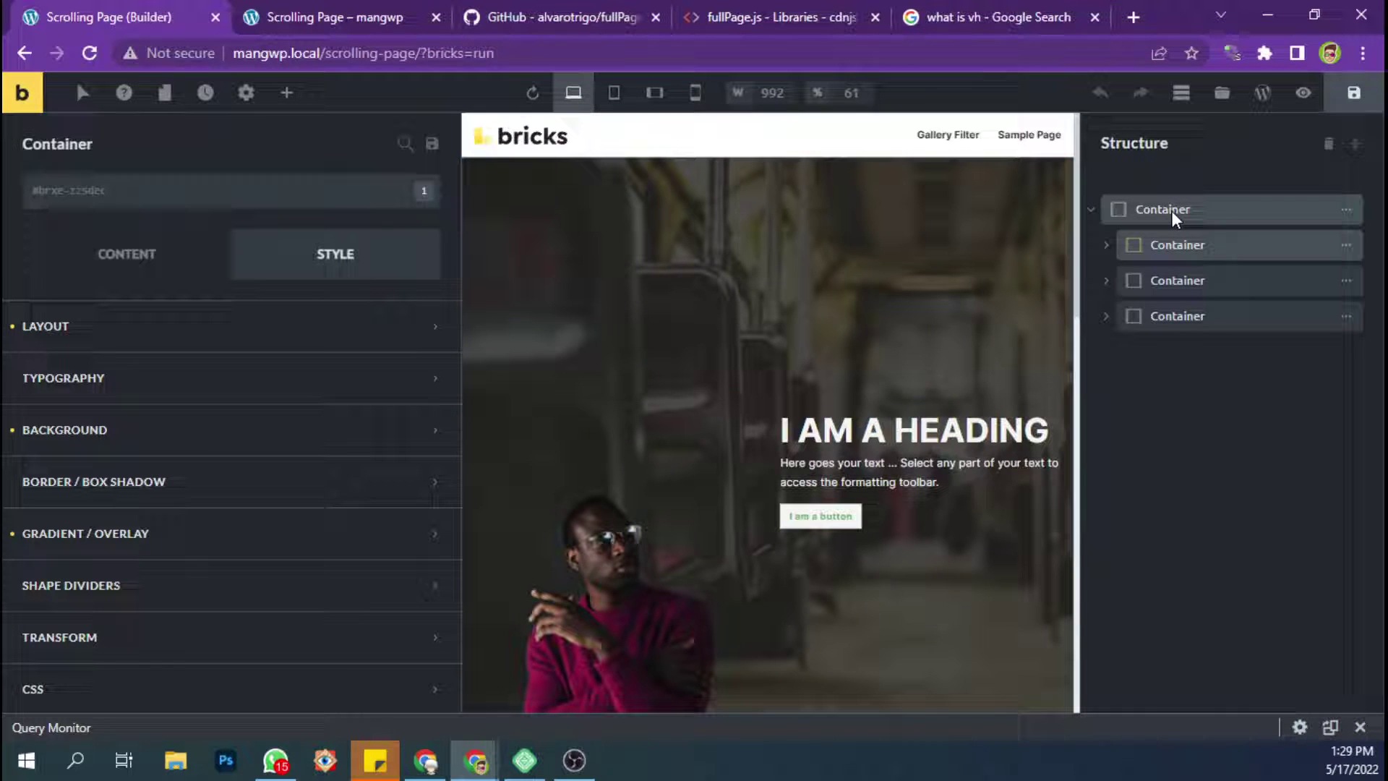
- Select the fullpage wrapper, then a section, and check its Layout sizing of 100% width, 100vh height
click(1173, 215)
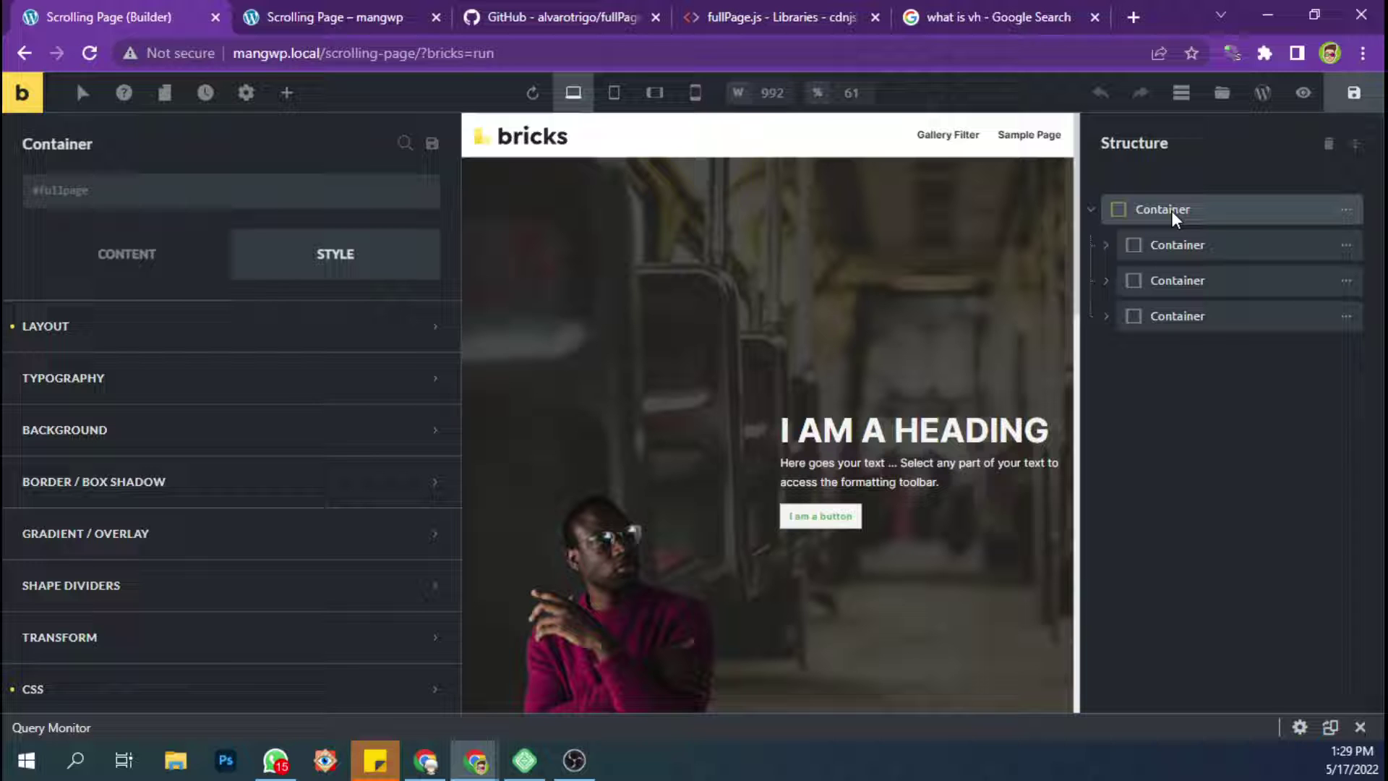
click(1179, 244)
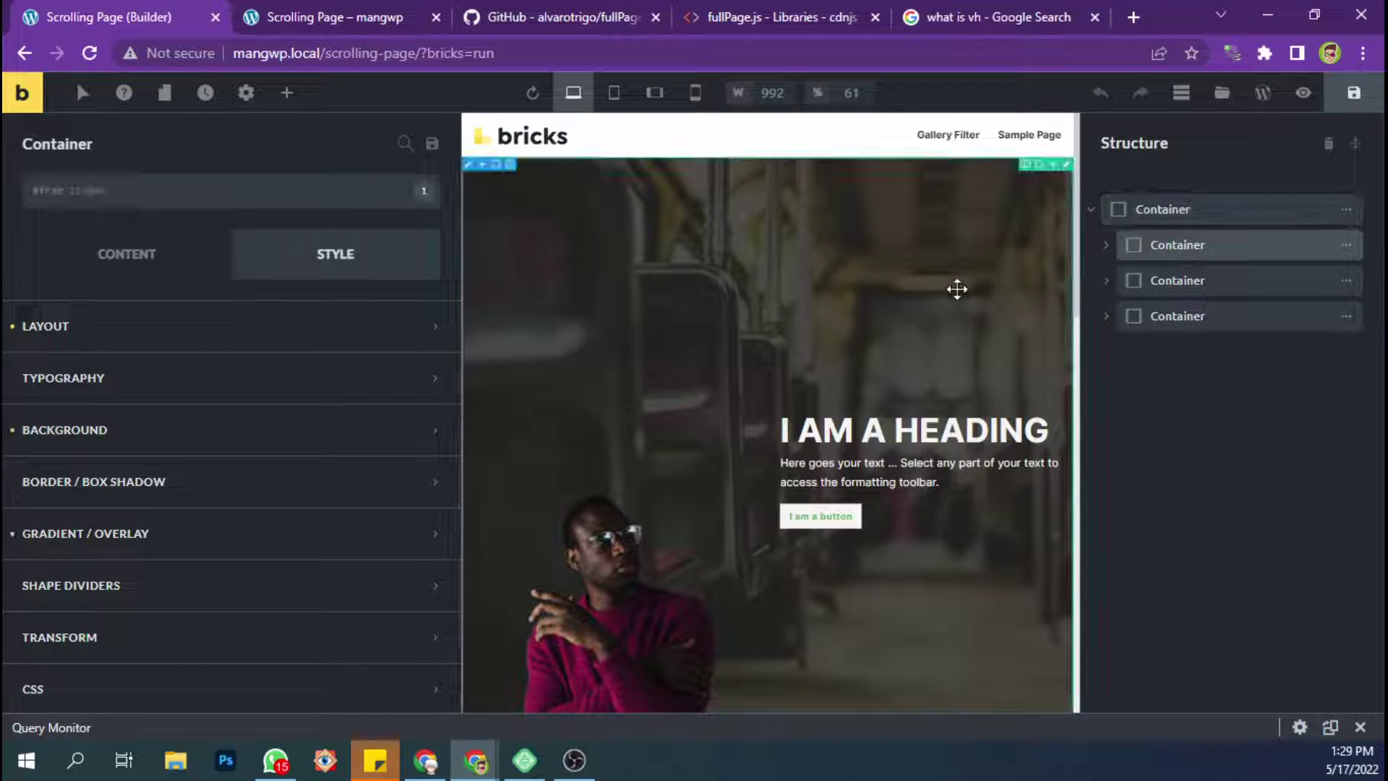
scroll(936, 301, down, 3)
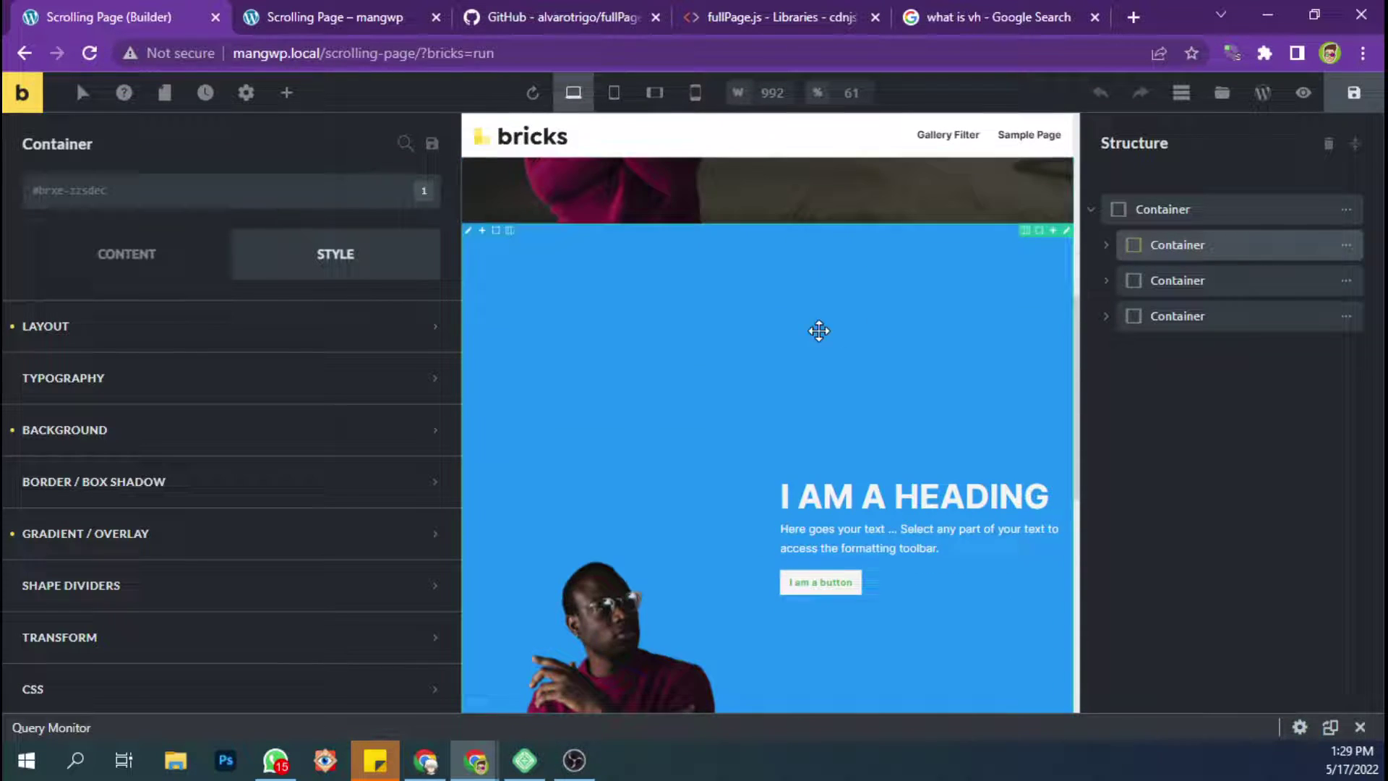
scroll(795, 329, down, 3)
scroll(809, 368, up, 6)
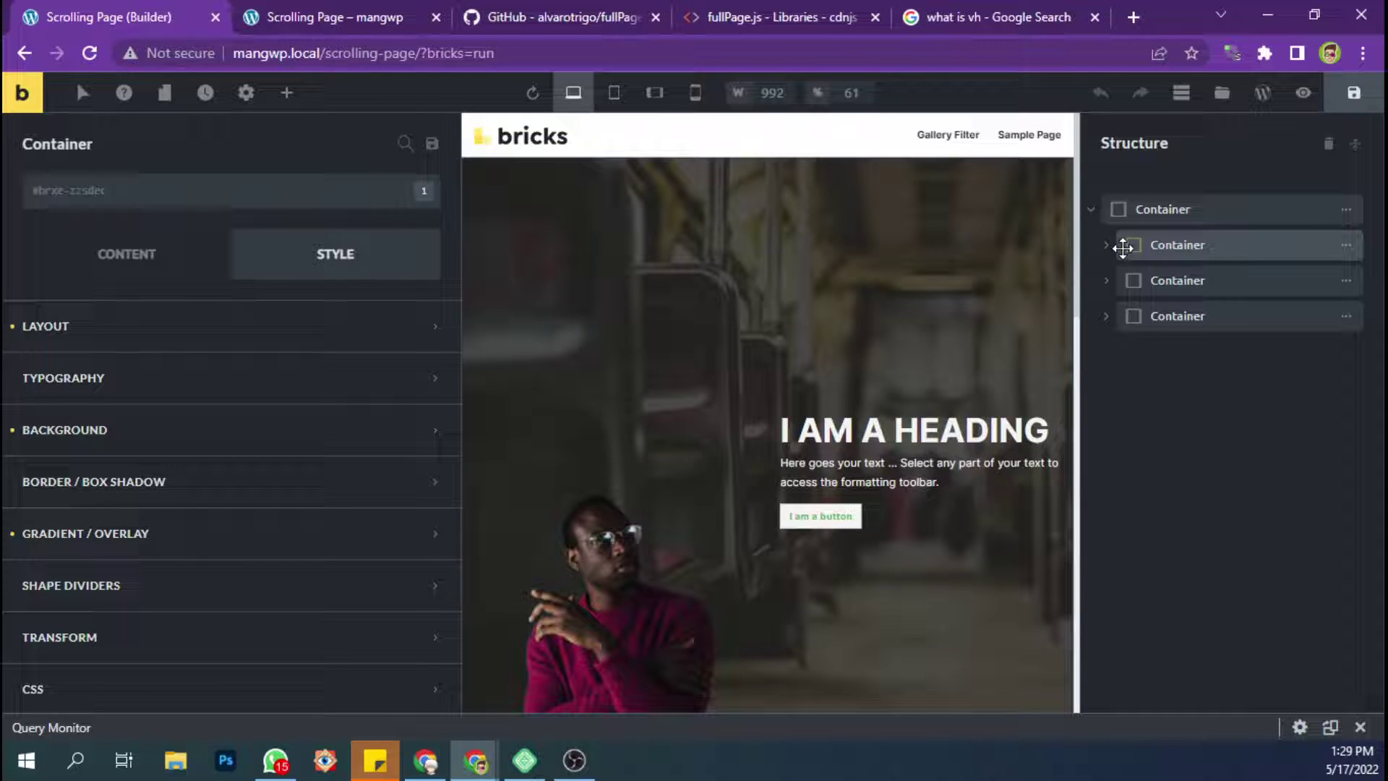
click(308, 323)
scroll(217, 448, down, 5)
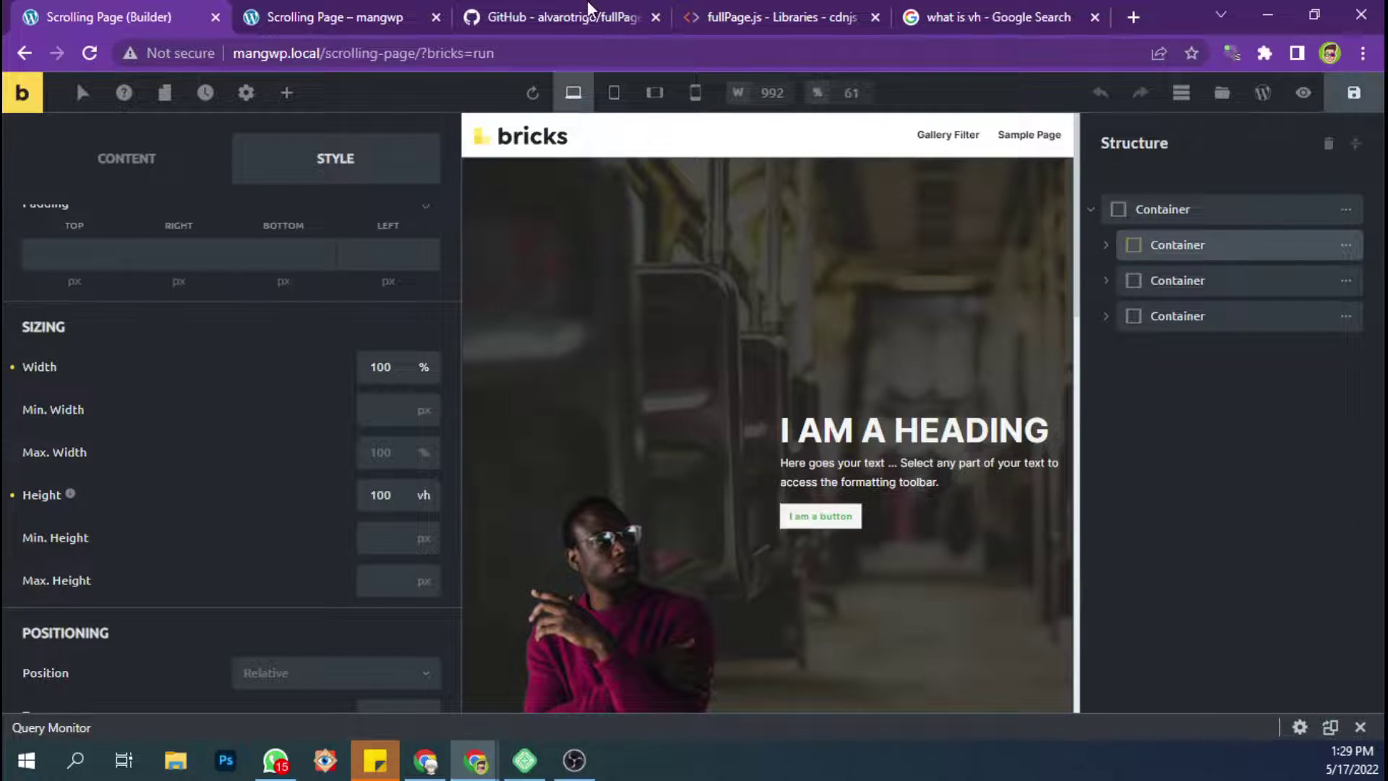
- Highlight the README's vanilla JS new fullpage('#fullpage', {...}) initialization snippet
click(557, 17)
scroll(357, 327, down, 4)
scroll(357, 328, down, 3)
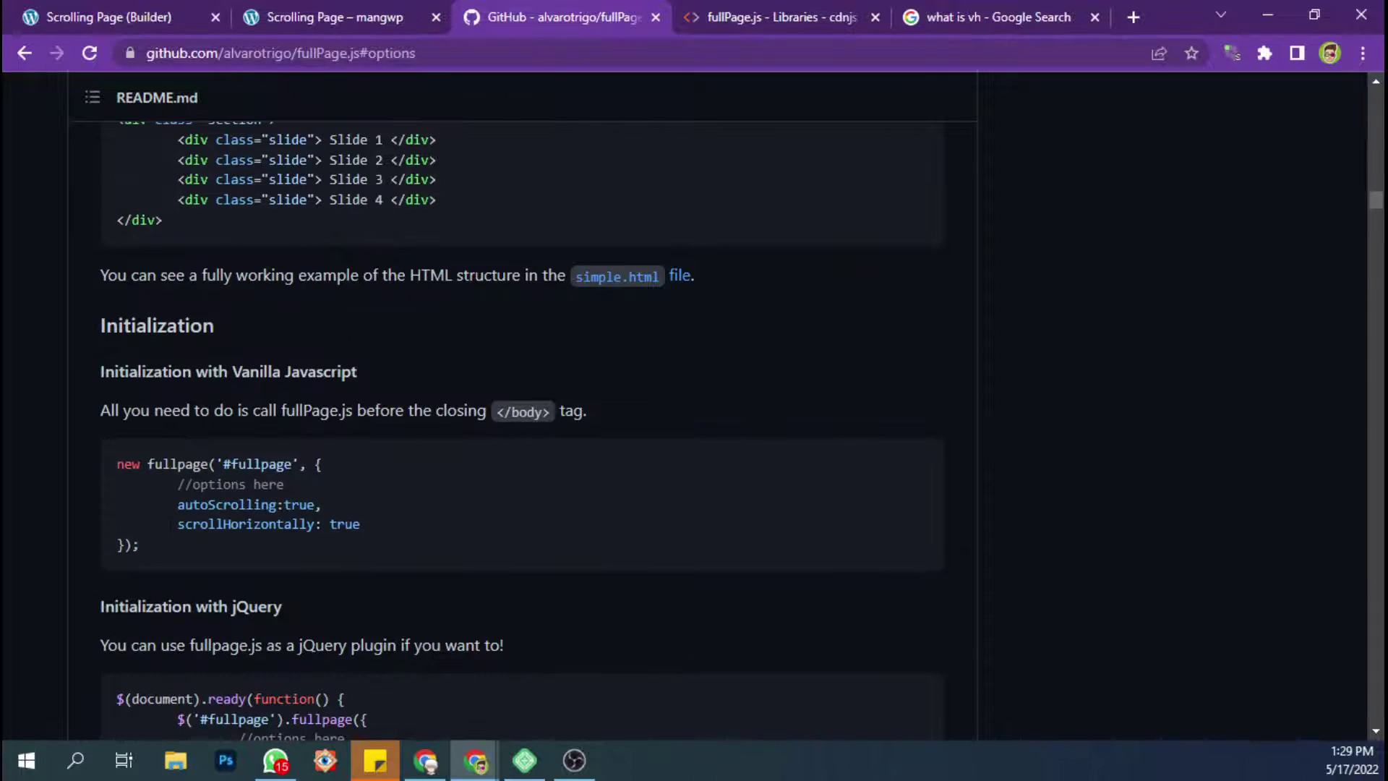
drag(155, 548, 120, 467)
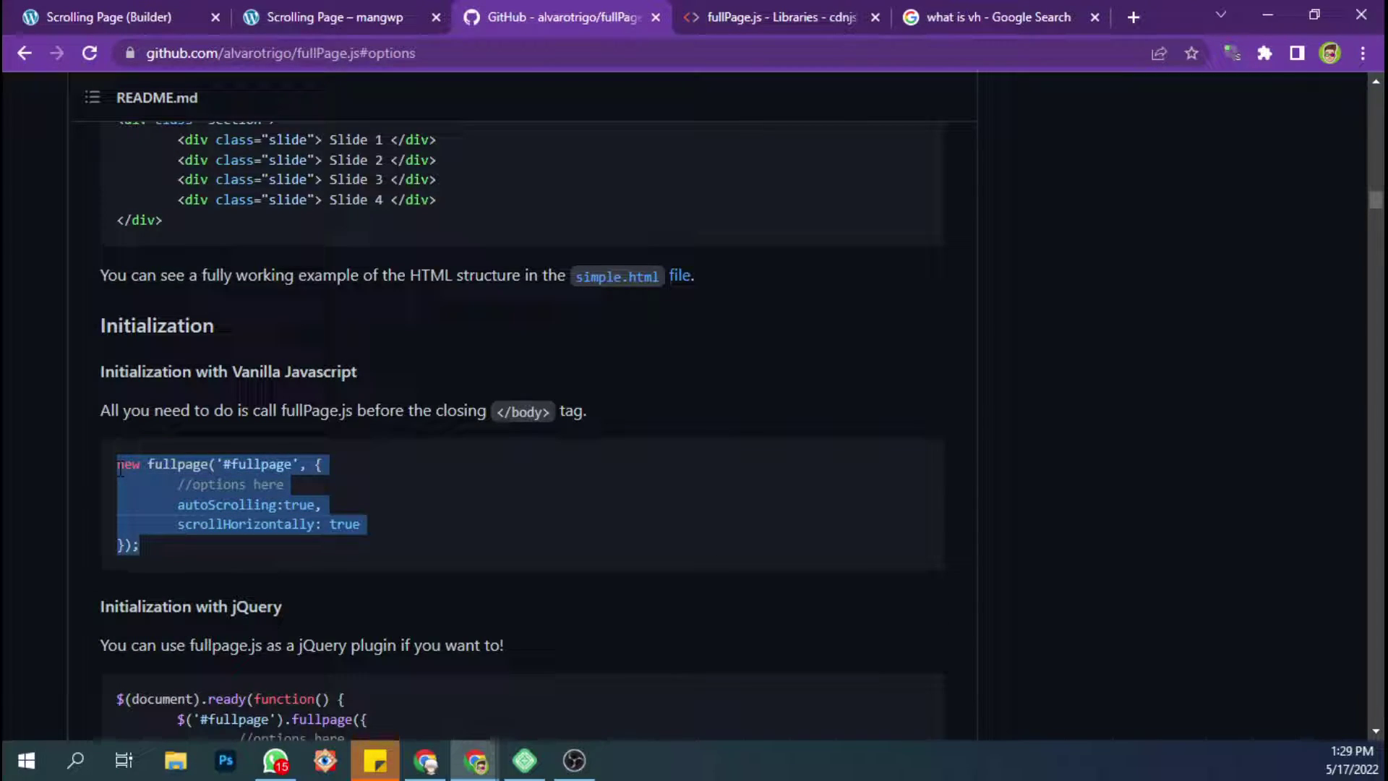
- Open Page Settings > Custom Code and select the footer fullPage.js initialization script
click(119, 14)
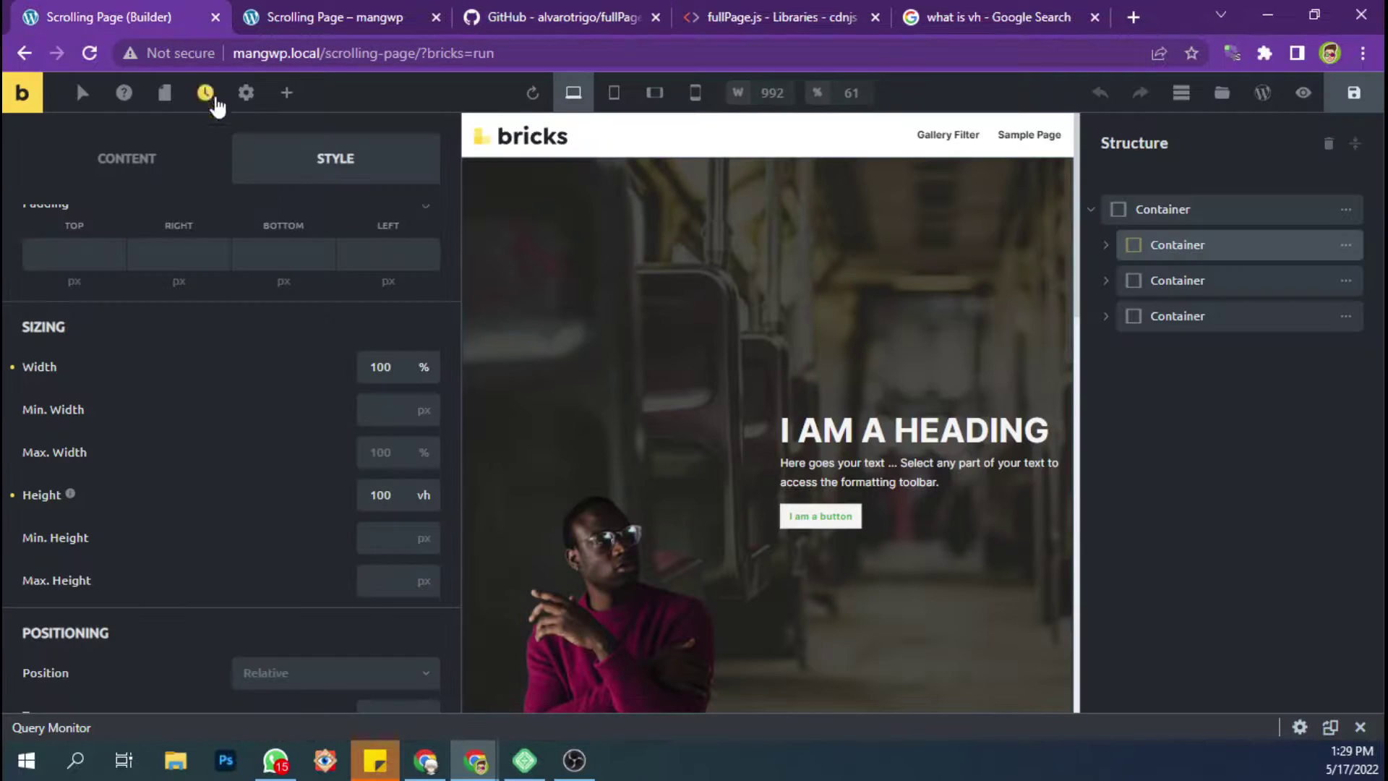
click(243, 112)
click(148, 251)
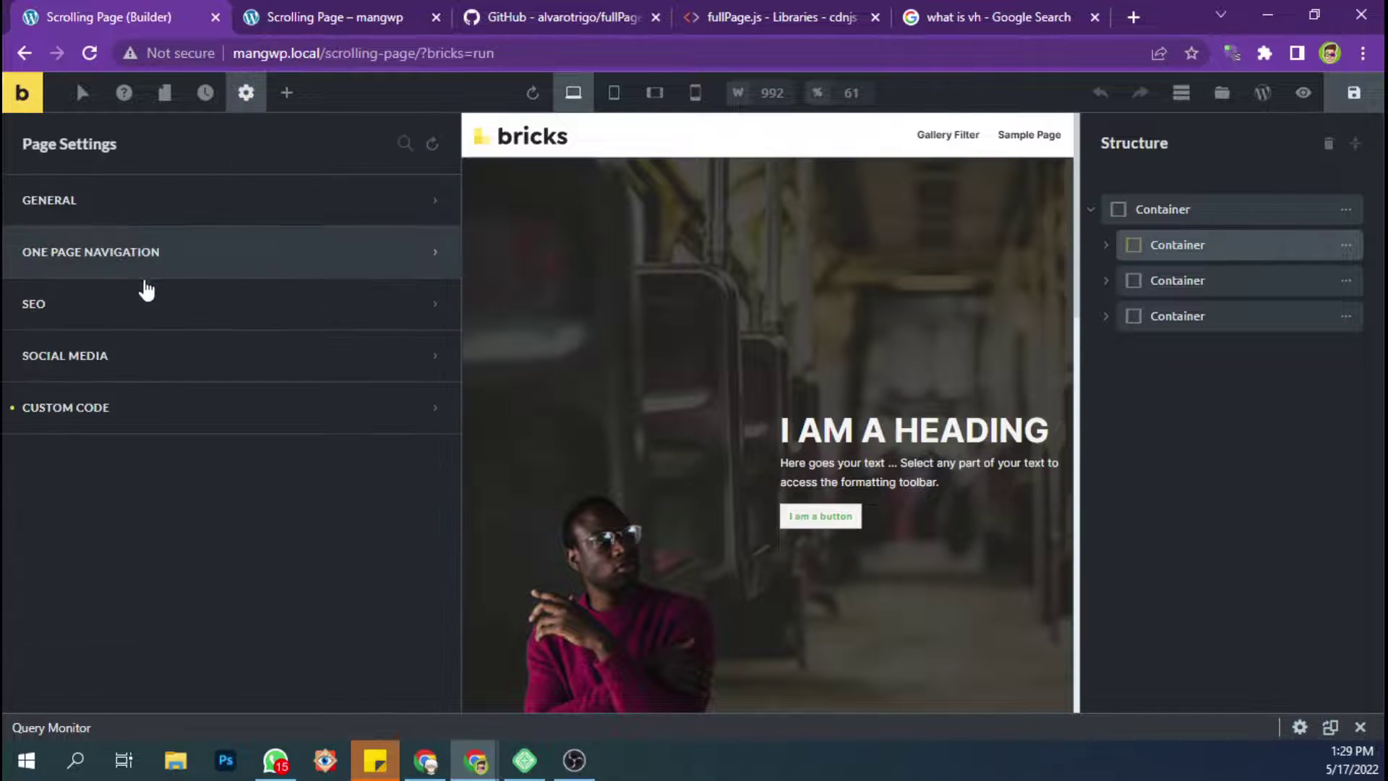
click(162, 410)
scroll(163, 419, down, 10)
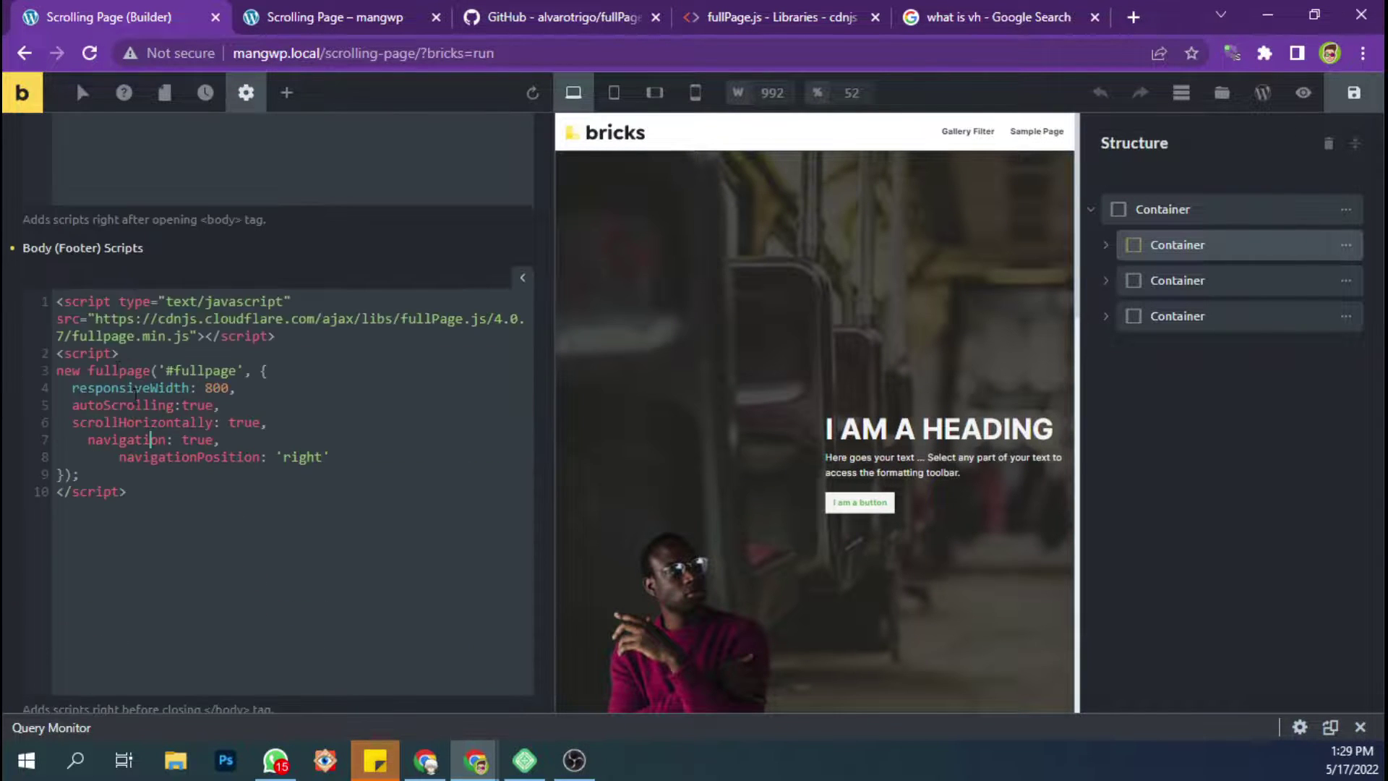
drag(58, 353, 188, 492)
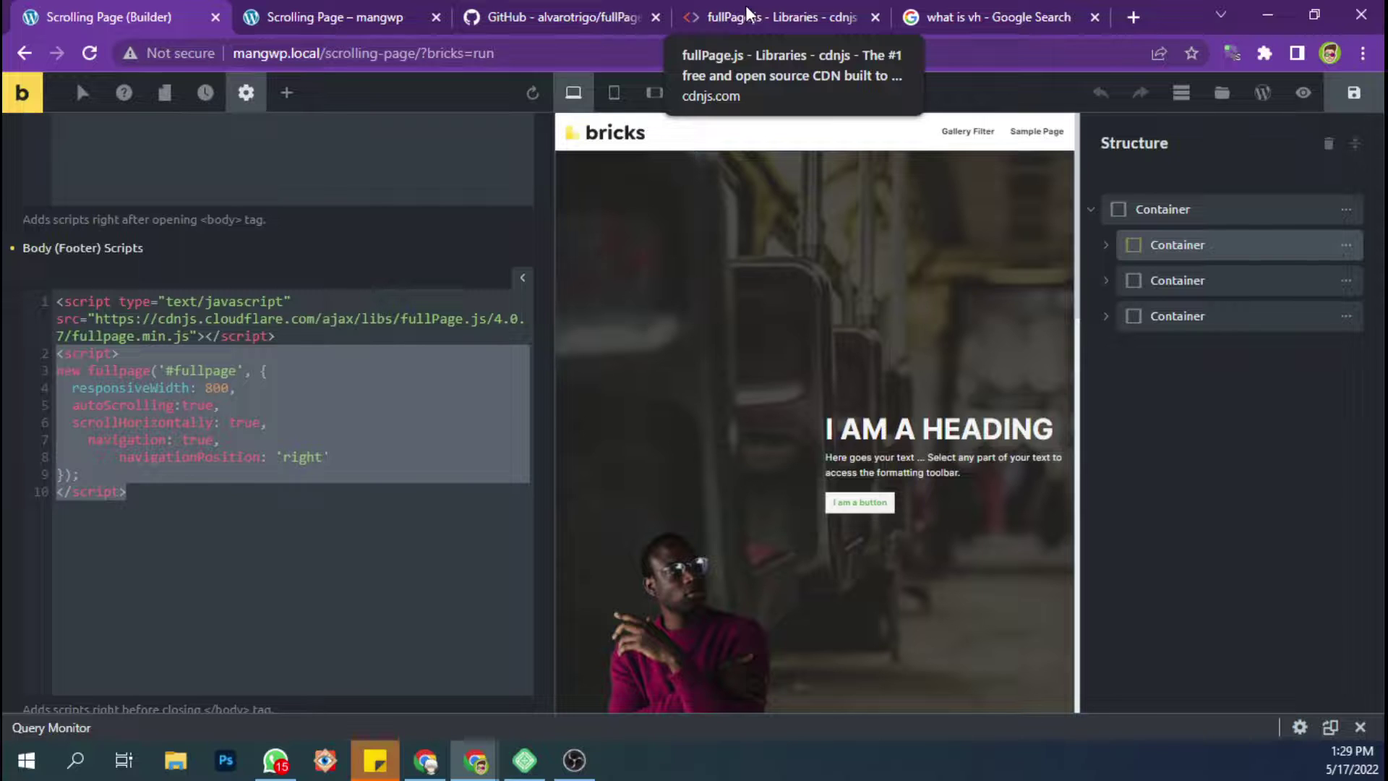
- Review the README's full fullPage.js options example to compare with the footer script
click(623, 15)
scroll(519, 310, down, 8)
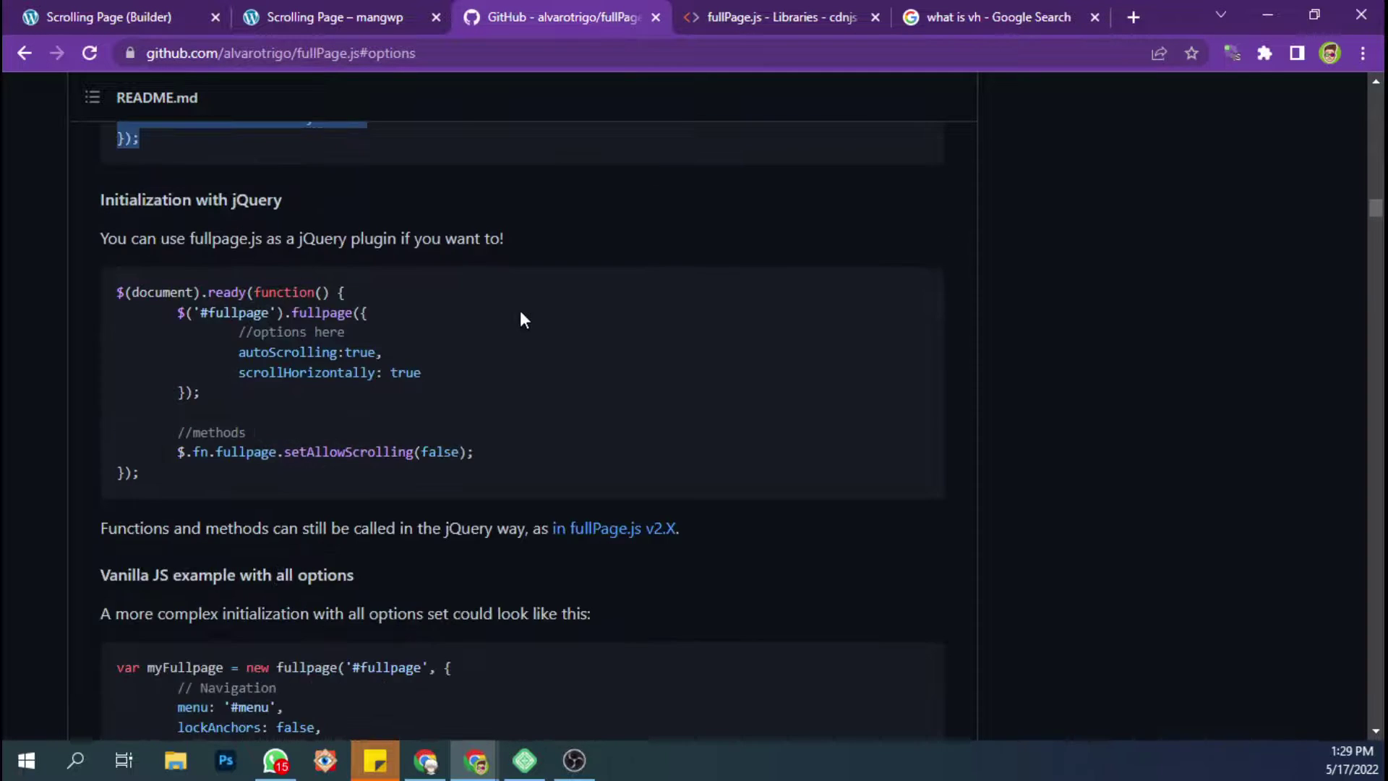
drag(110, 259, 245, 651)
scroll(347, 573, down, 7)
scroll(260, 571, down, 8)
scroll(244, 644, up, 17)
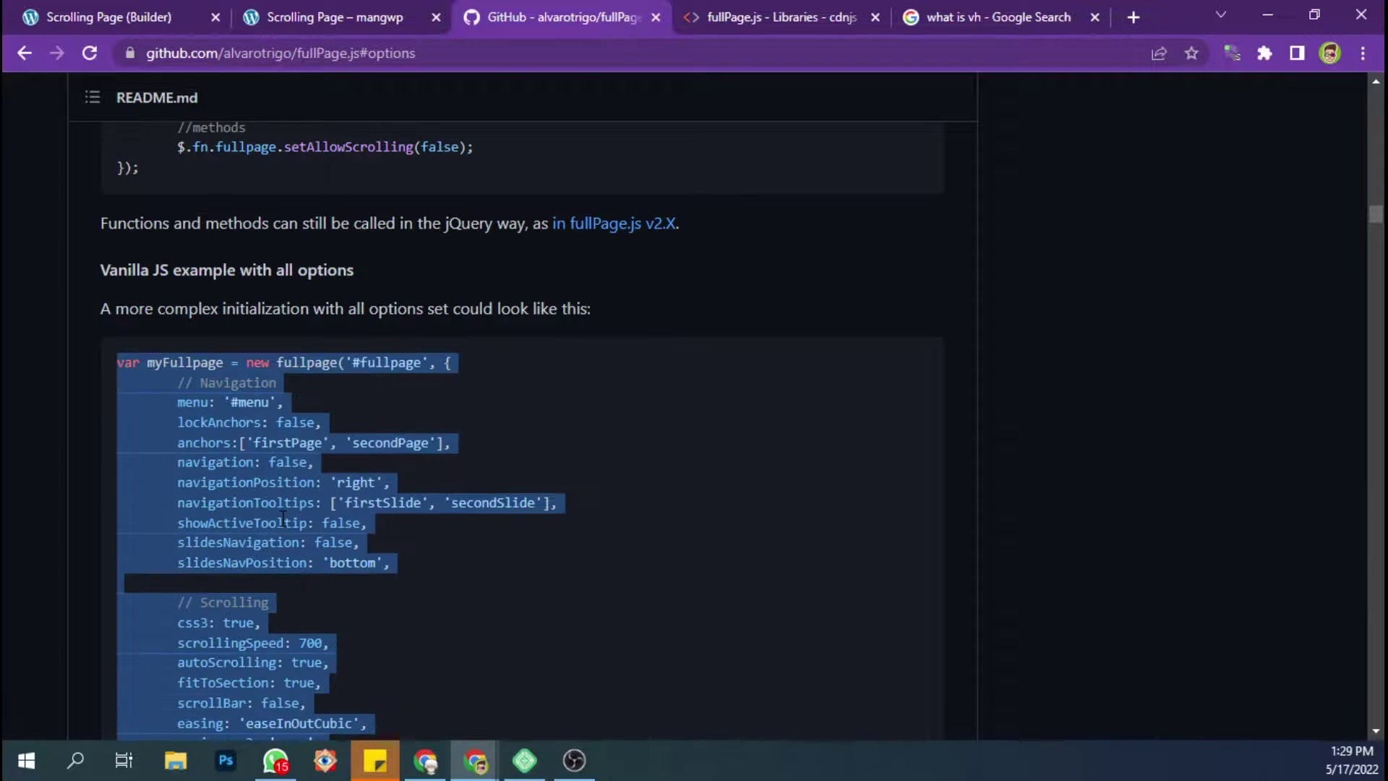
scroll(265, 503, up, 1)
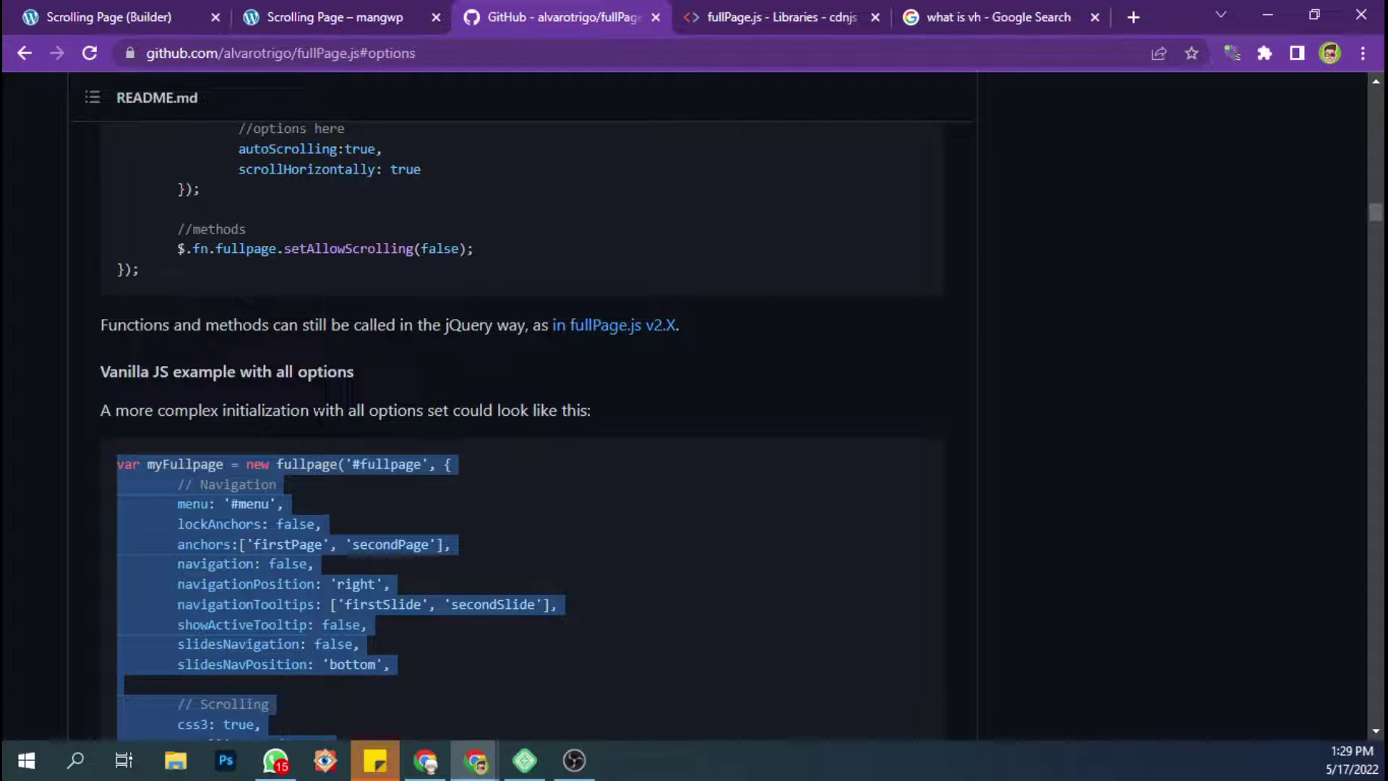
click(352, 391)
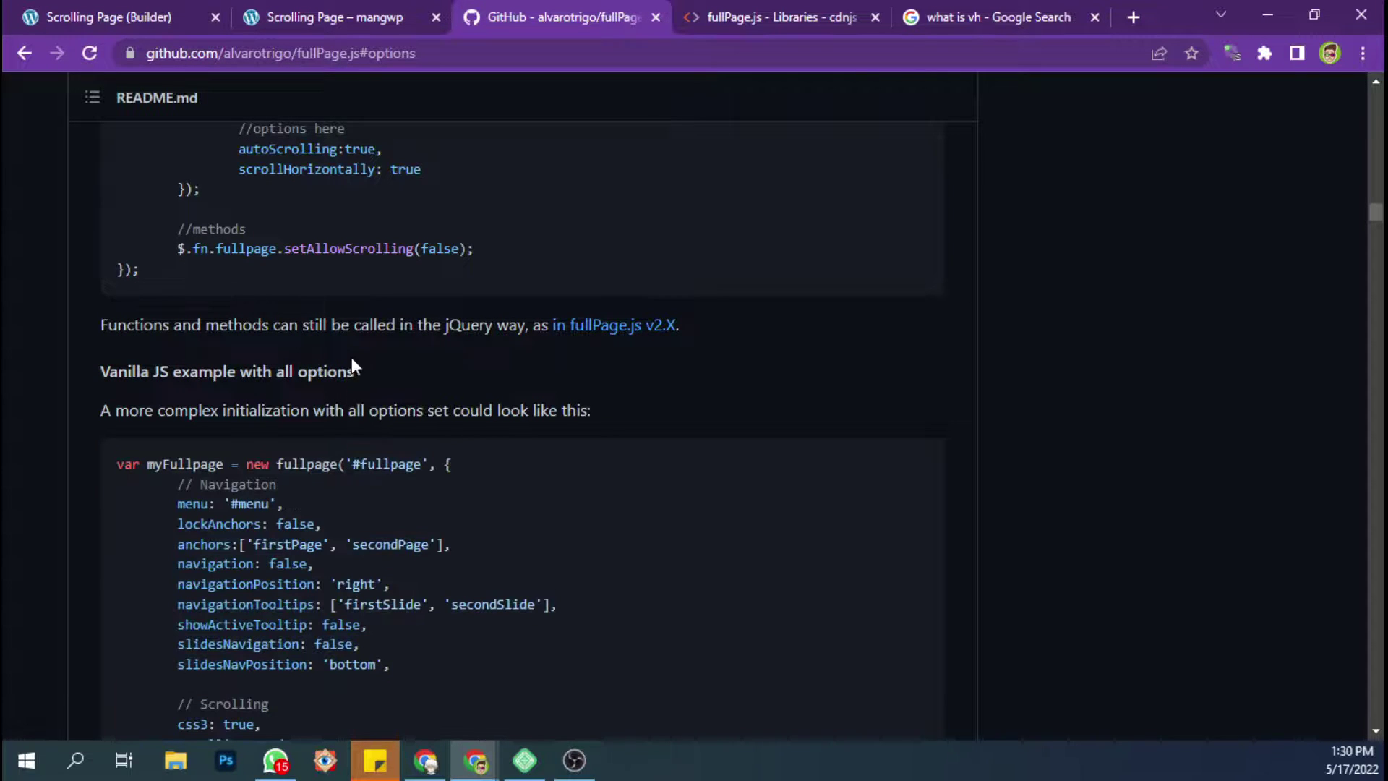
click(189, 21)
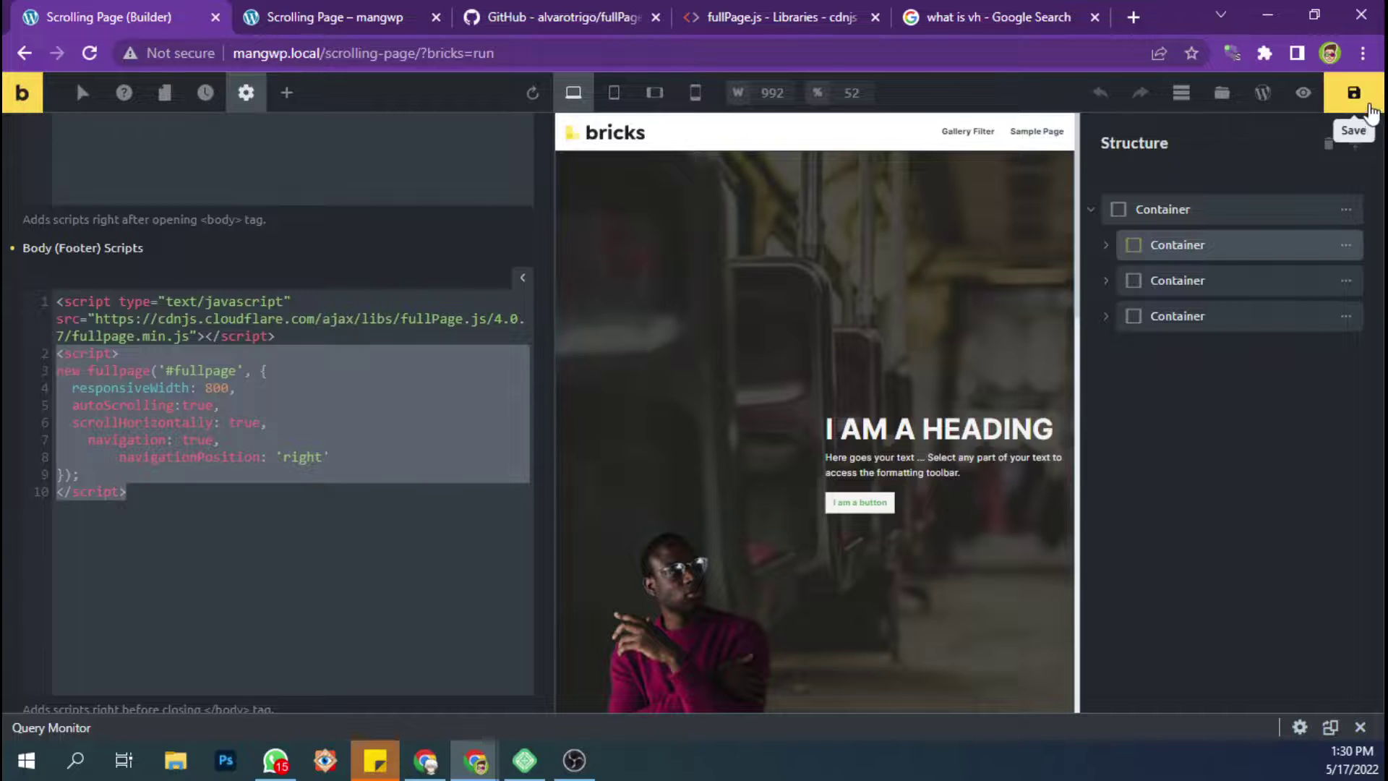
- Save the page and switch to the incognito browser window
click(1367, 105)
click(333, 16)
mouse_move(474, 759)
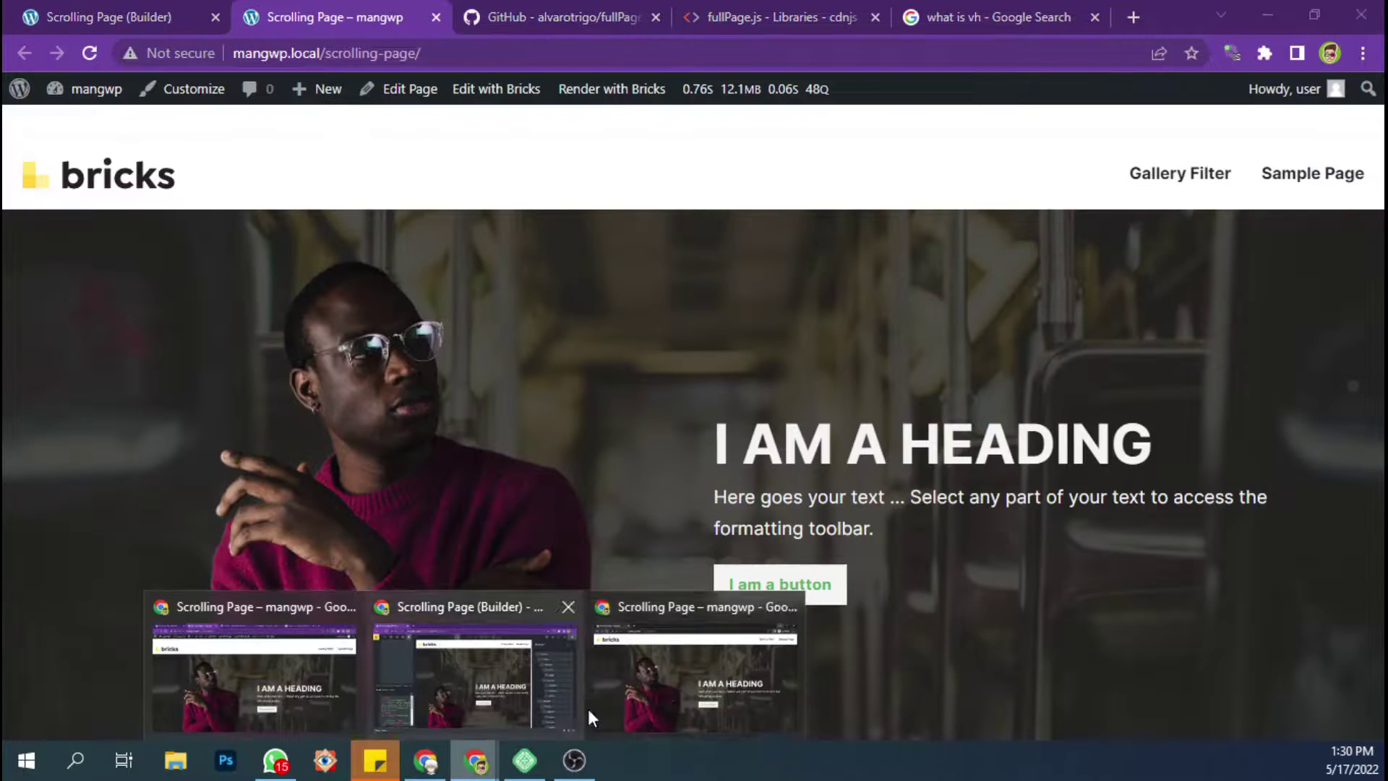
click(651, 673)
- Reload the live page and scroll through the snapping full-screen sections
key(ctrl+f)
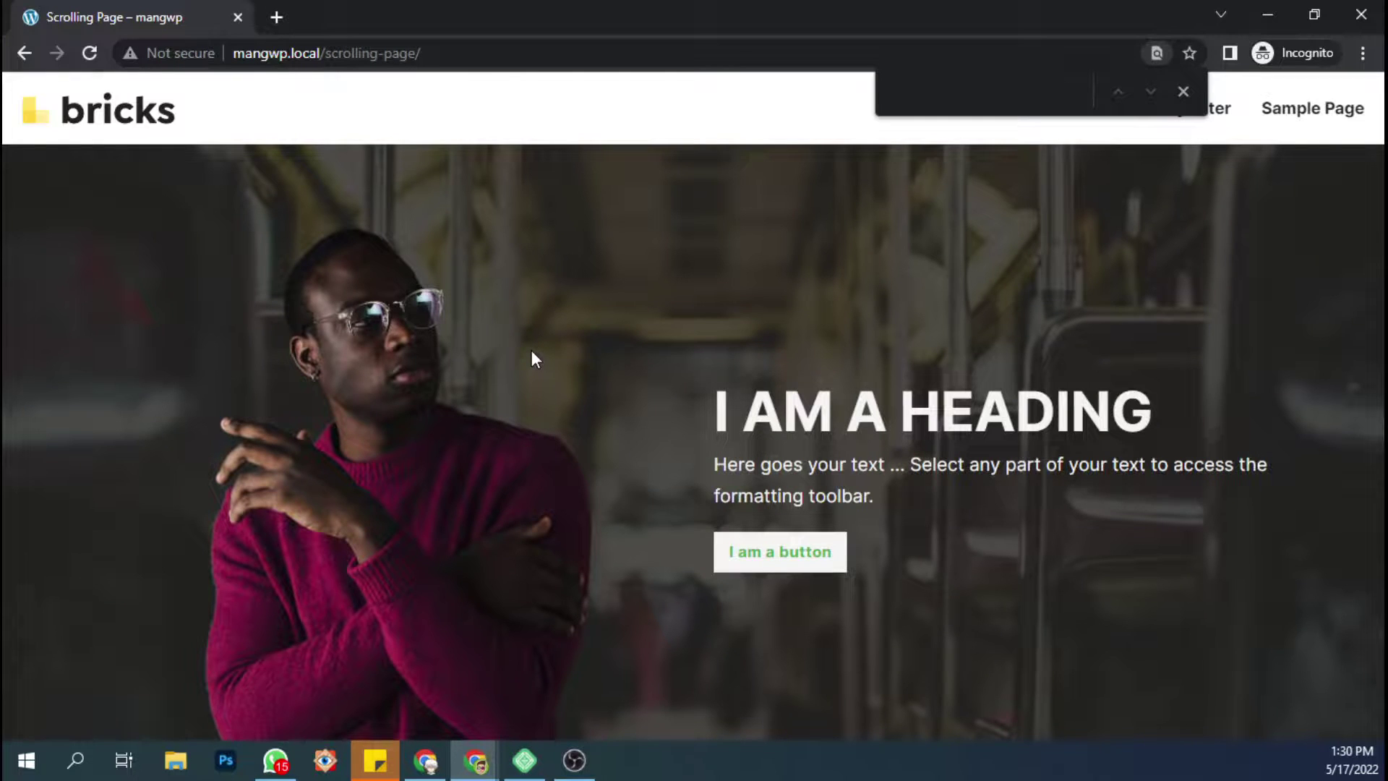
key(ctrl+r)
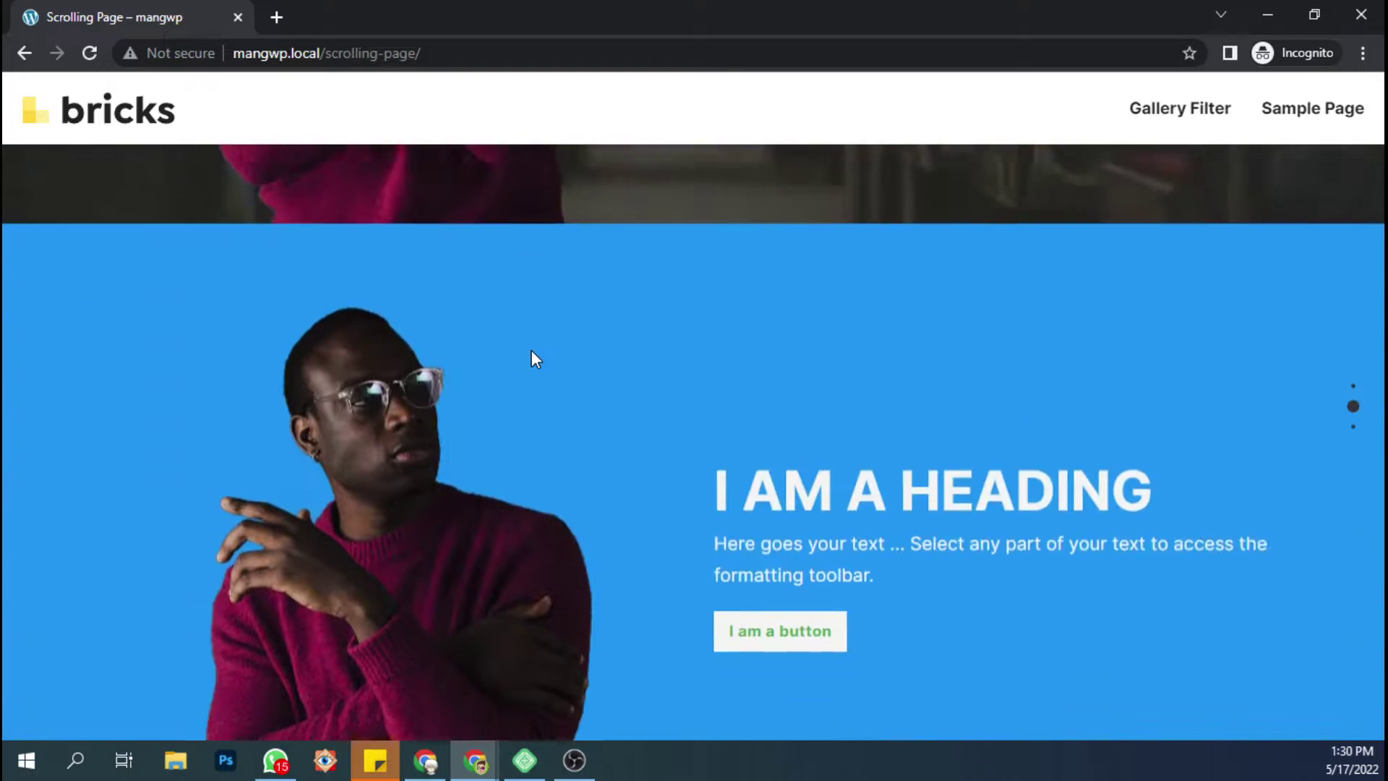
scroll(532, 350, down, 1)
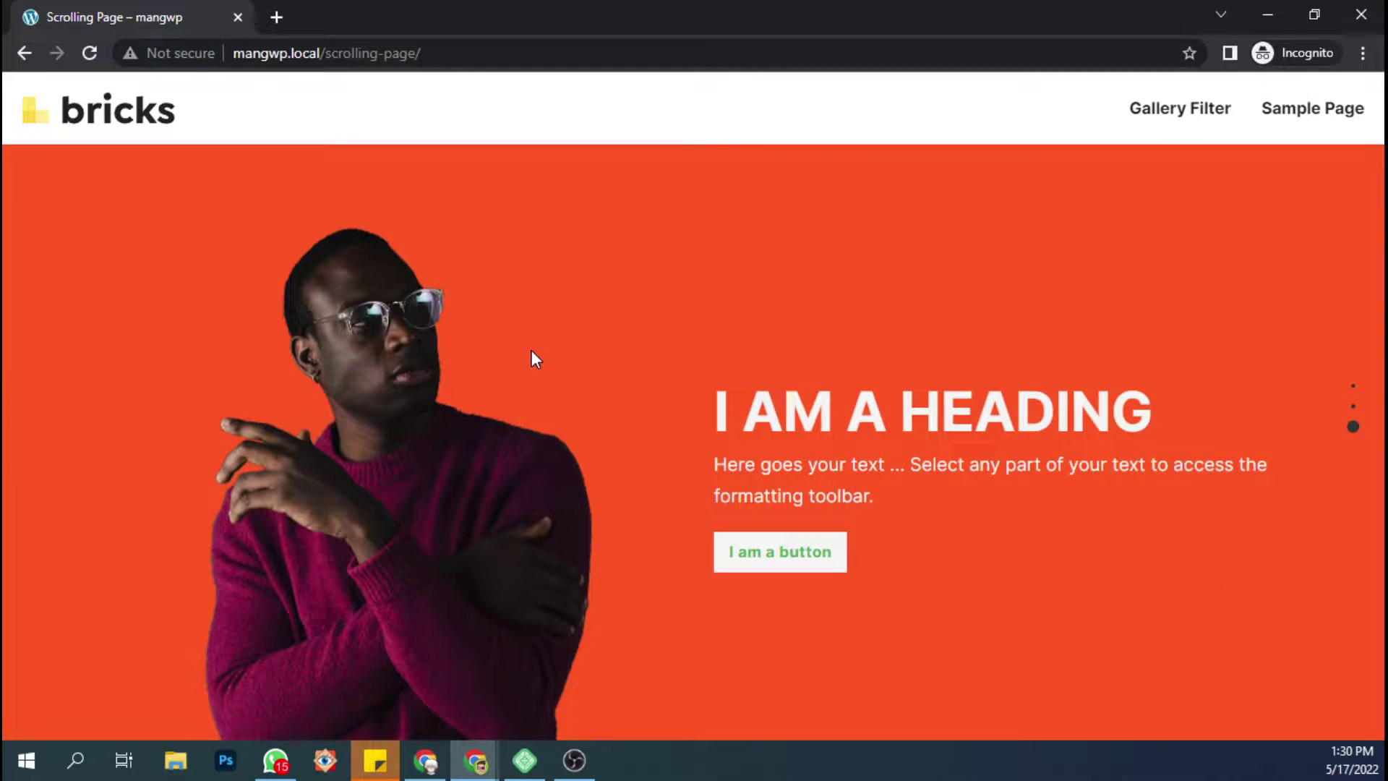
scroll(532, 350, up, 1)
scroll(531, 350, up, 1)
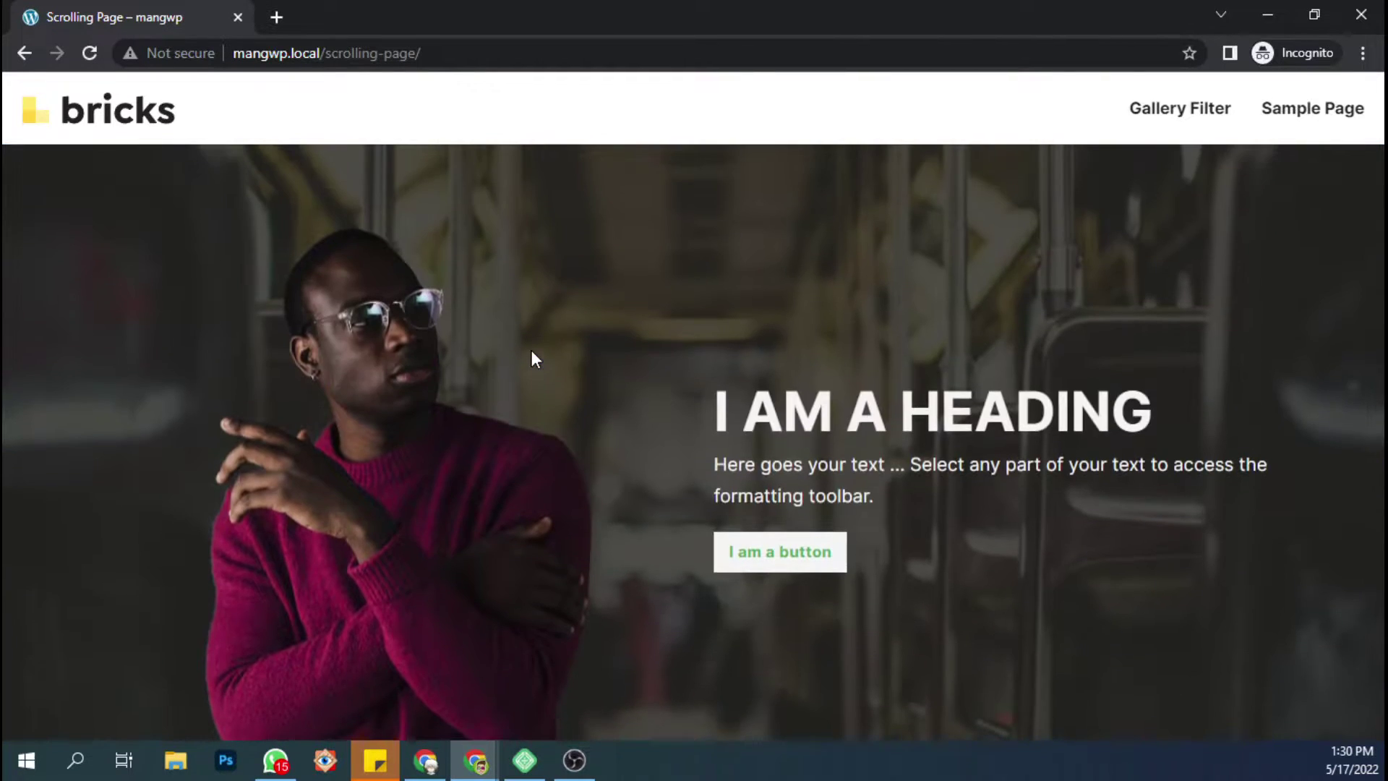